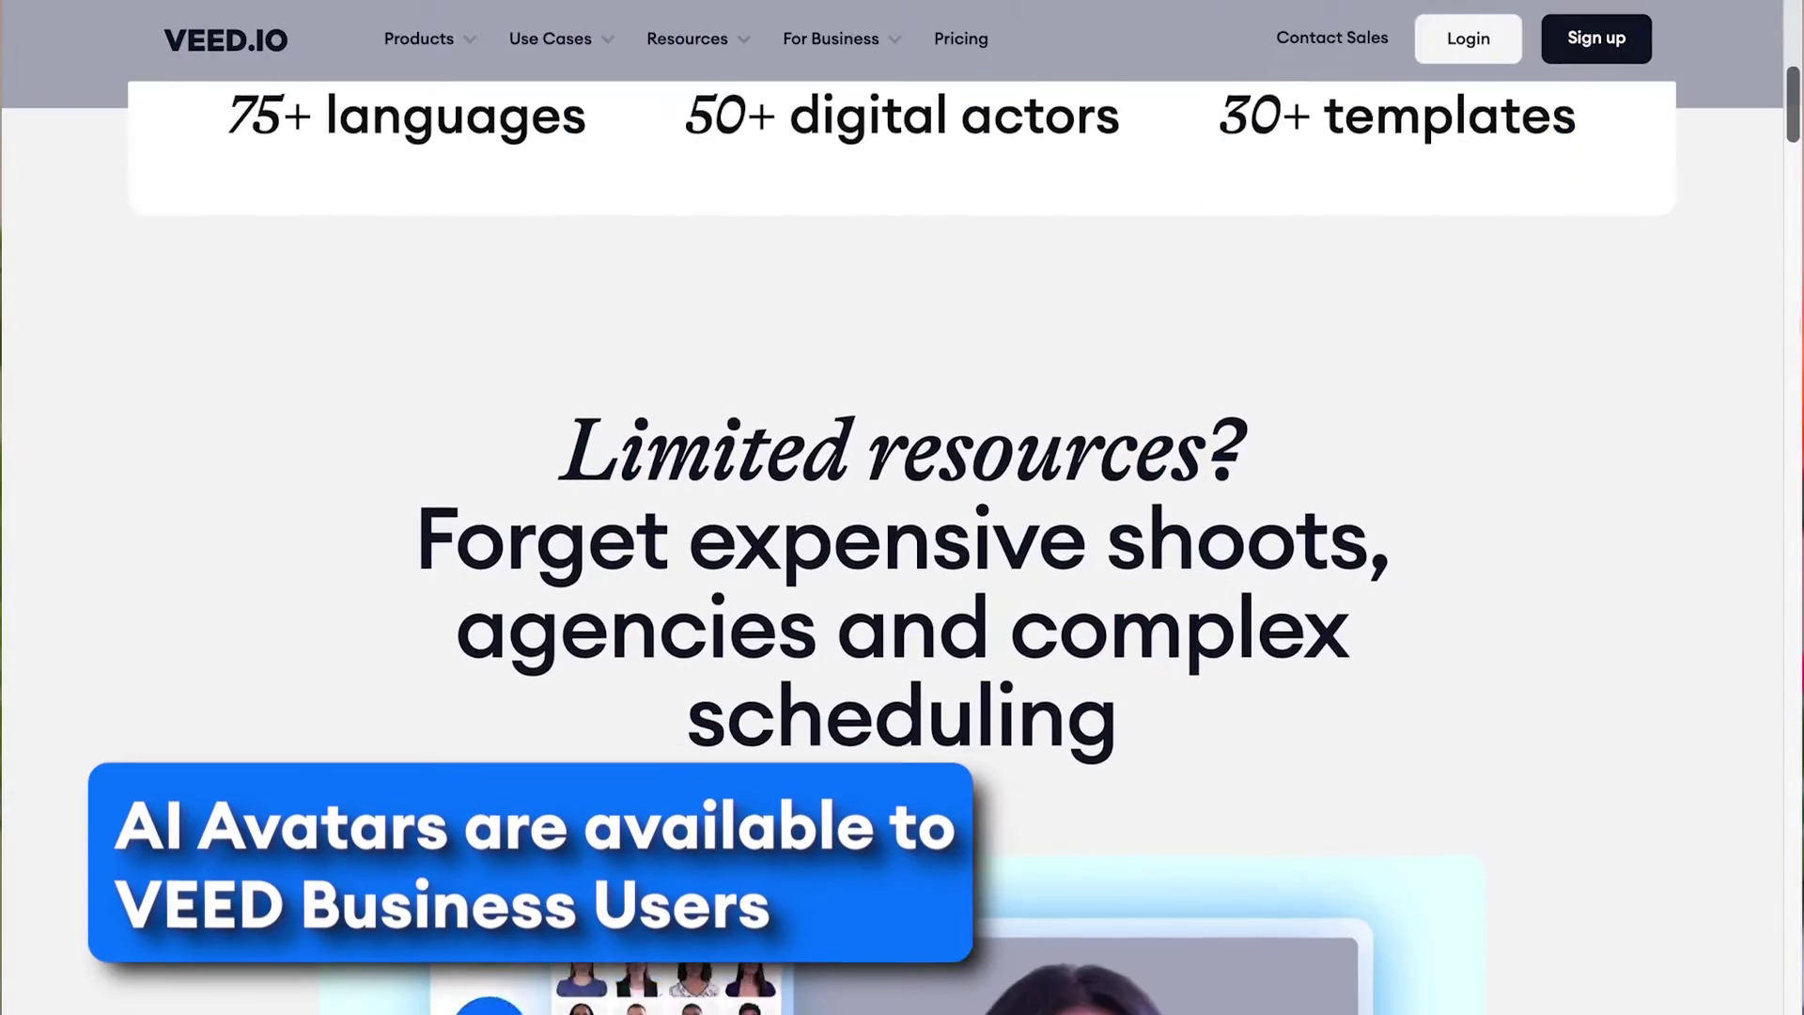
Browse the AI Avatars showcase page, then start a new project from a template
scroll(901, 423, down, 5)
scroll(902, 422, down, 6)
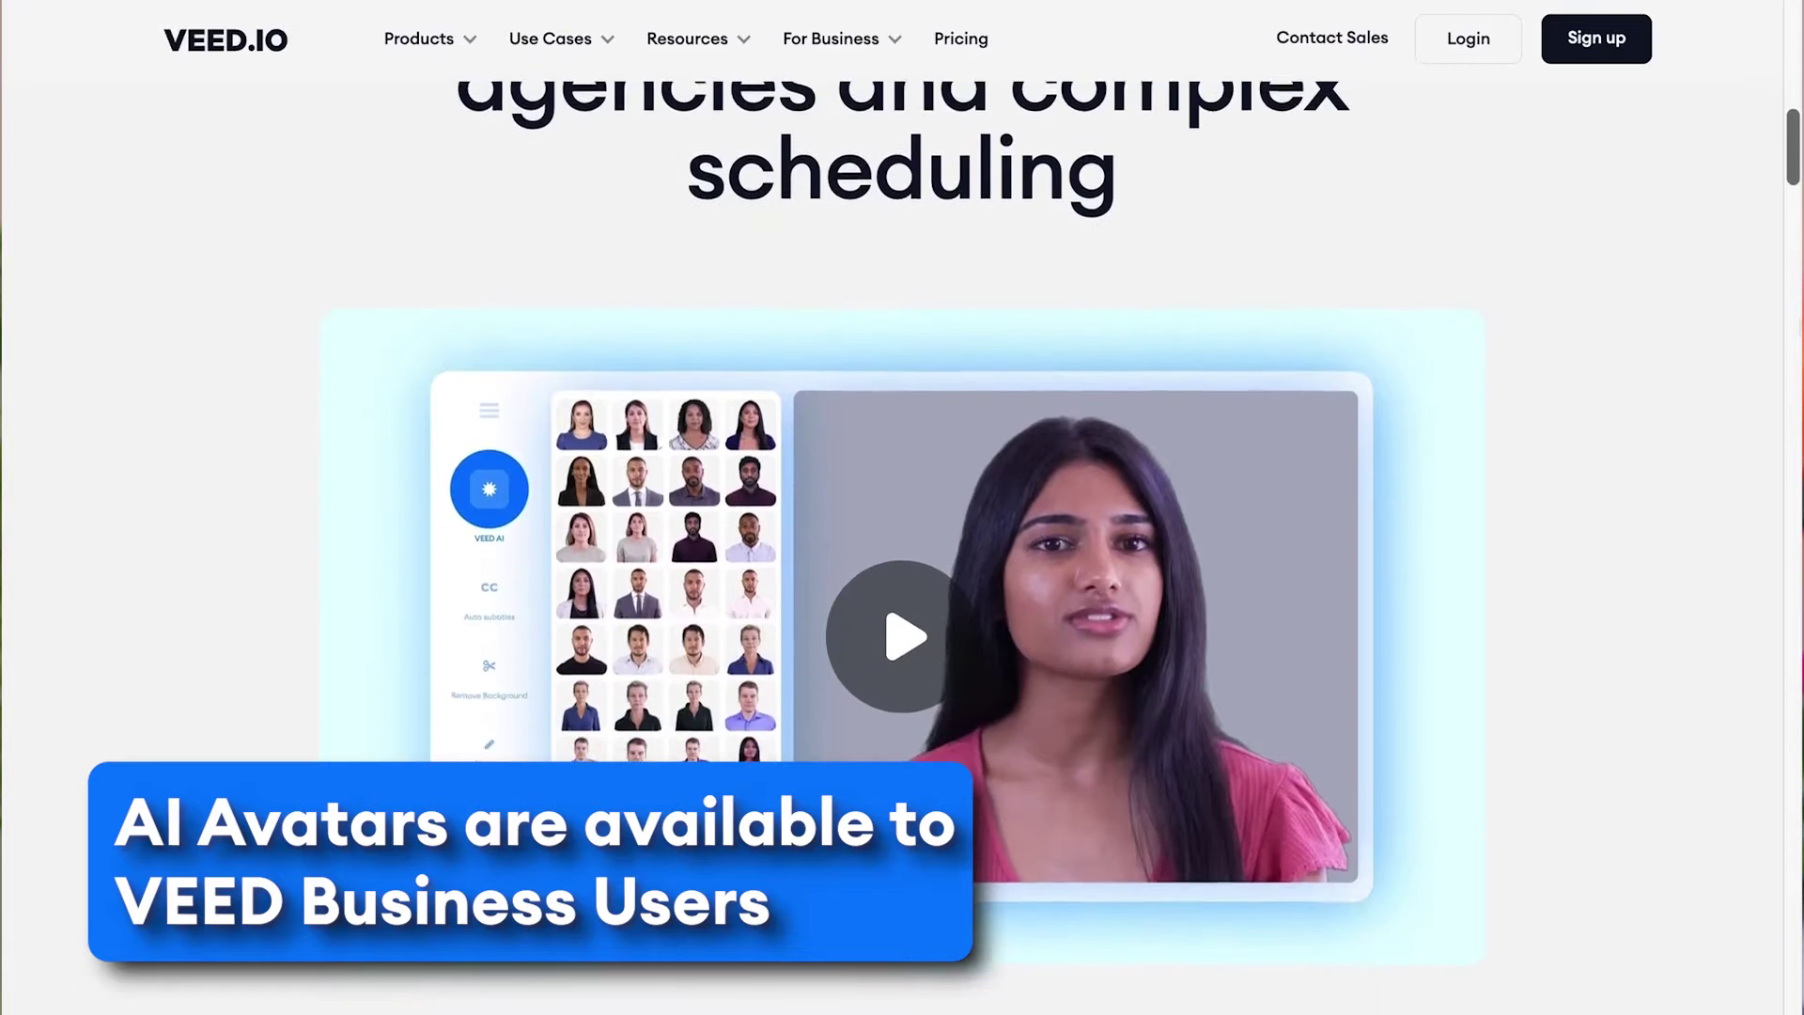
scroll(902, 563, down, 6)
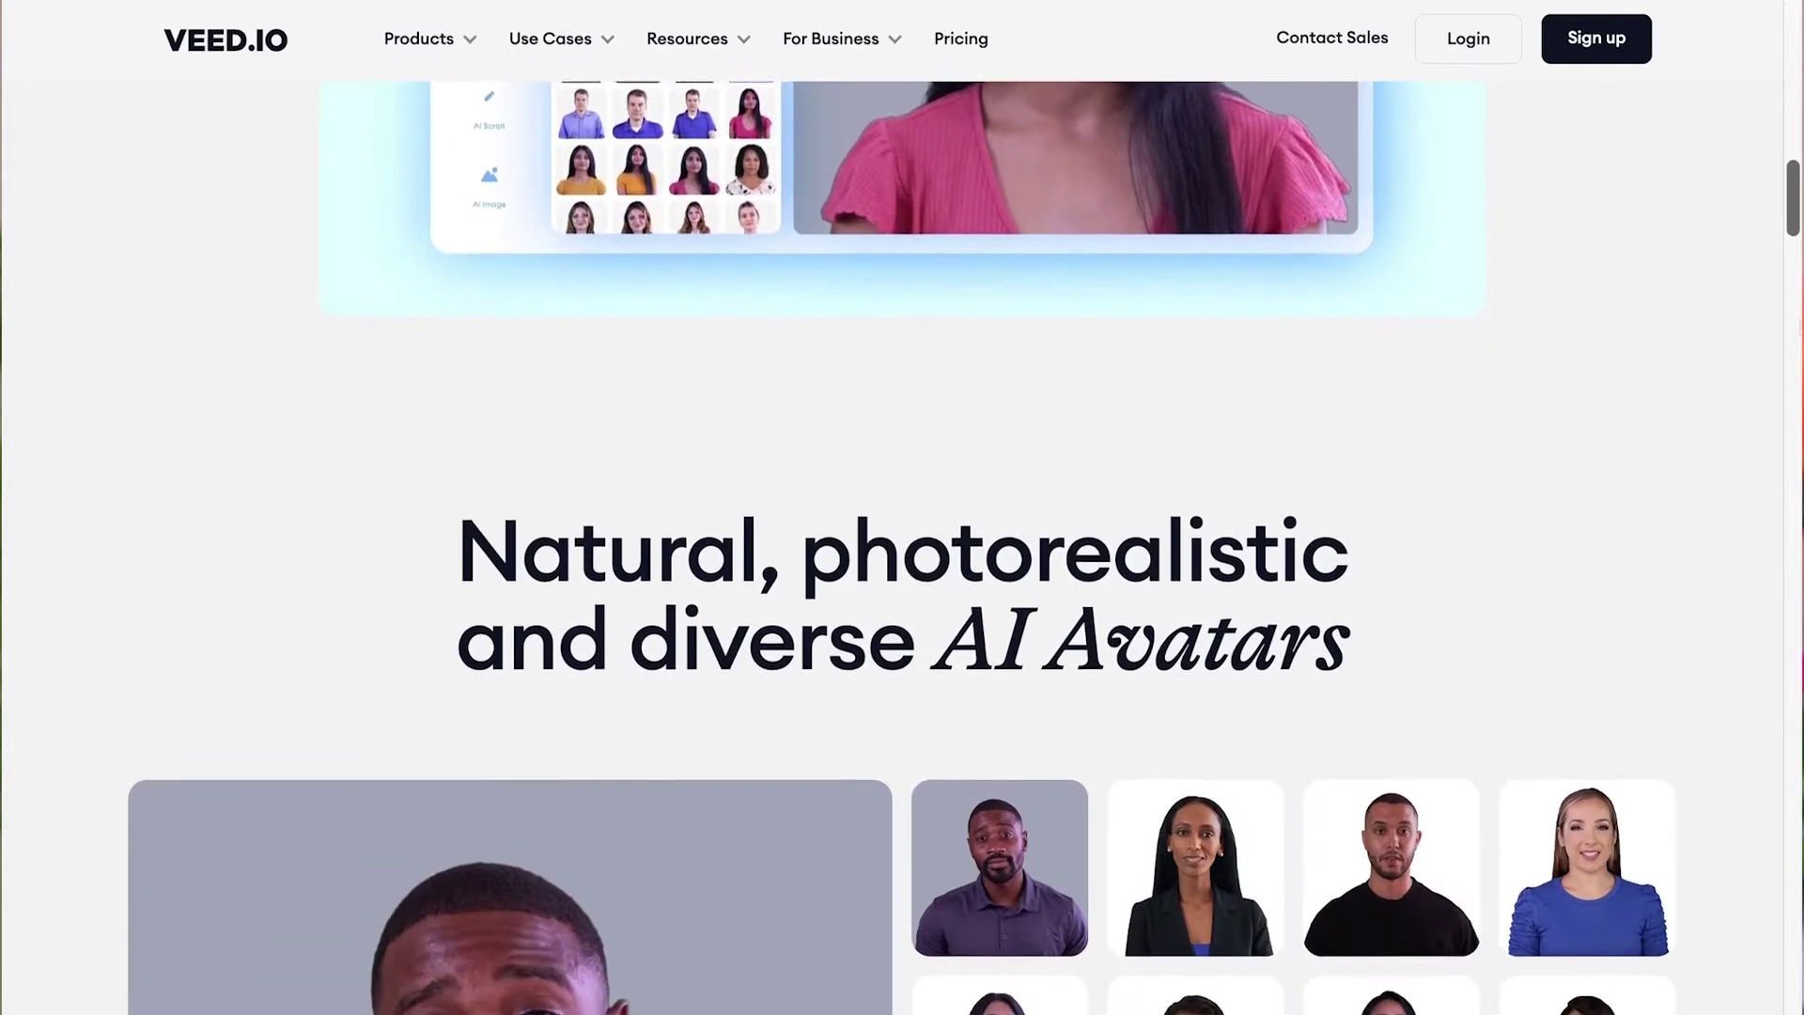
scroll(902, 564, down, 2)
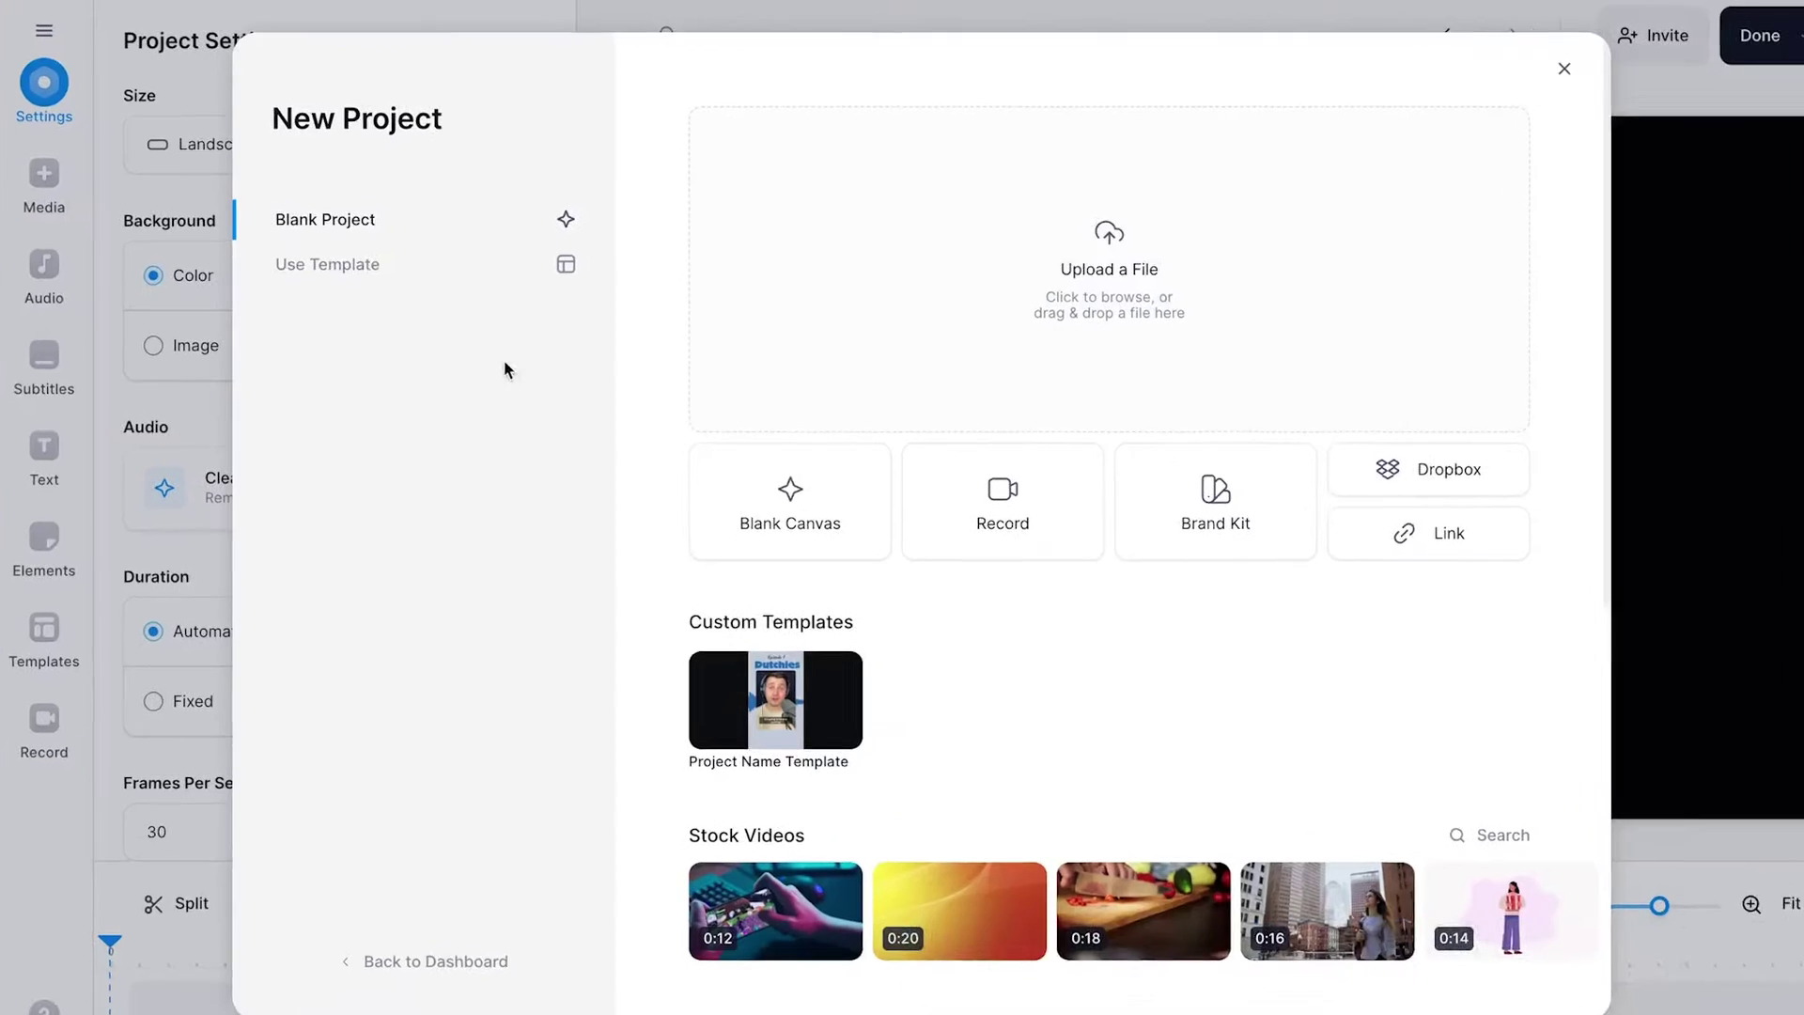
click(338, 263)
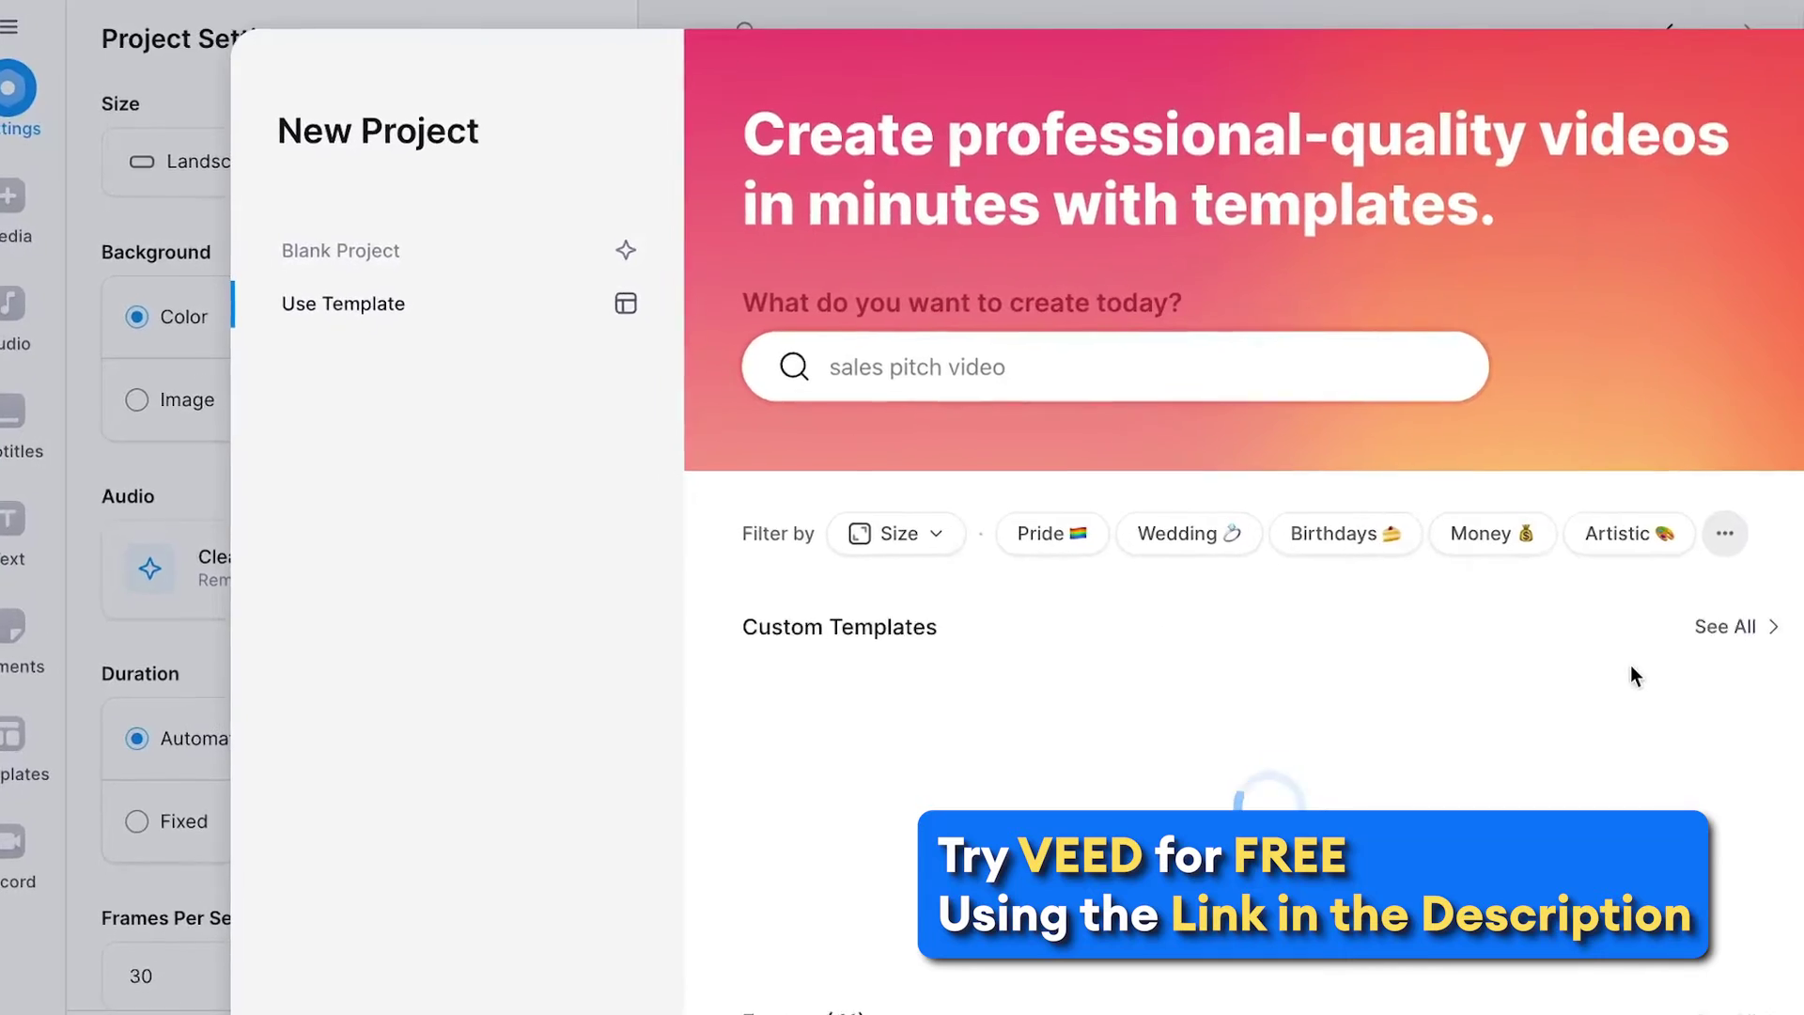
From Elements, show all AI avatars and reach the Avery (formal), English (UK) avatar setup
scroll(1062, 459, down, 5)
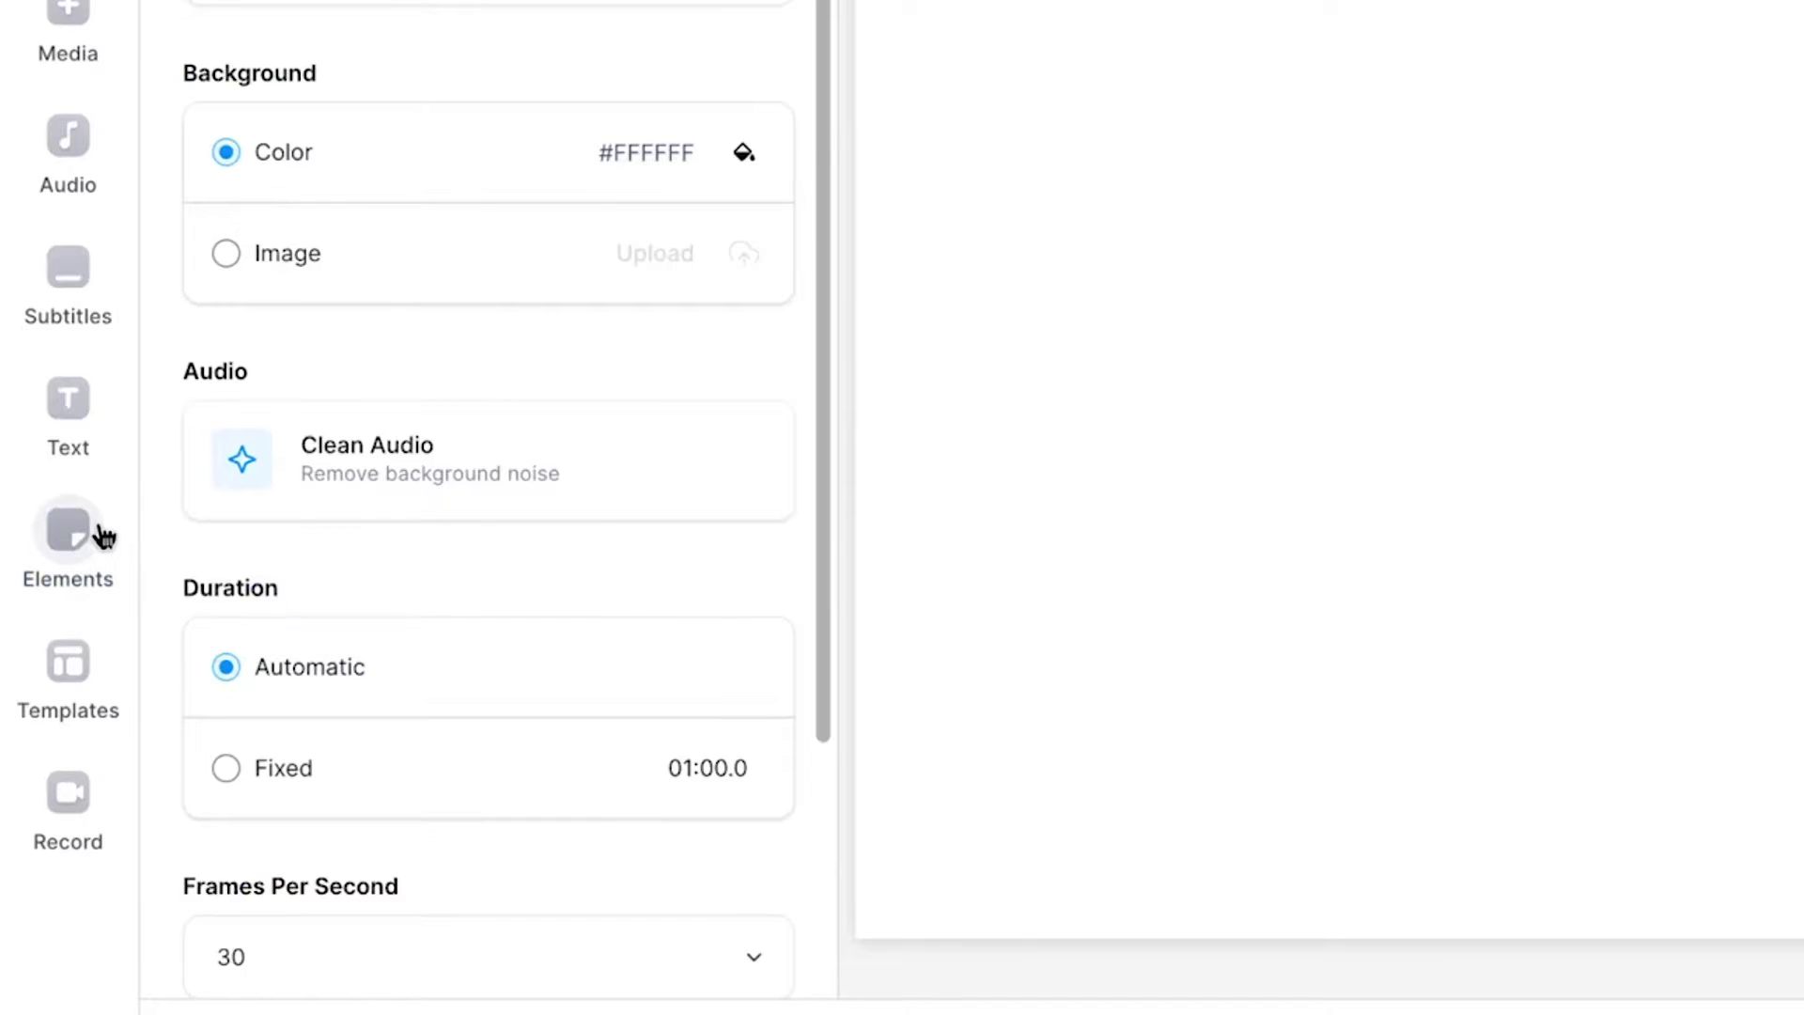
click(103, 535)
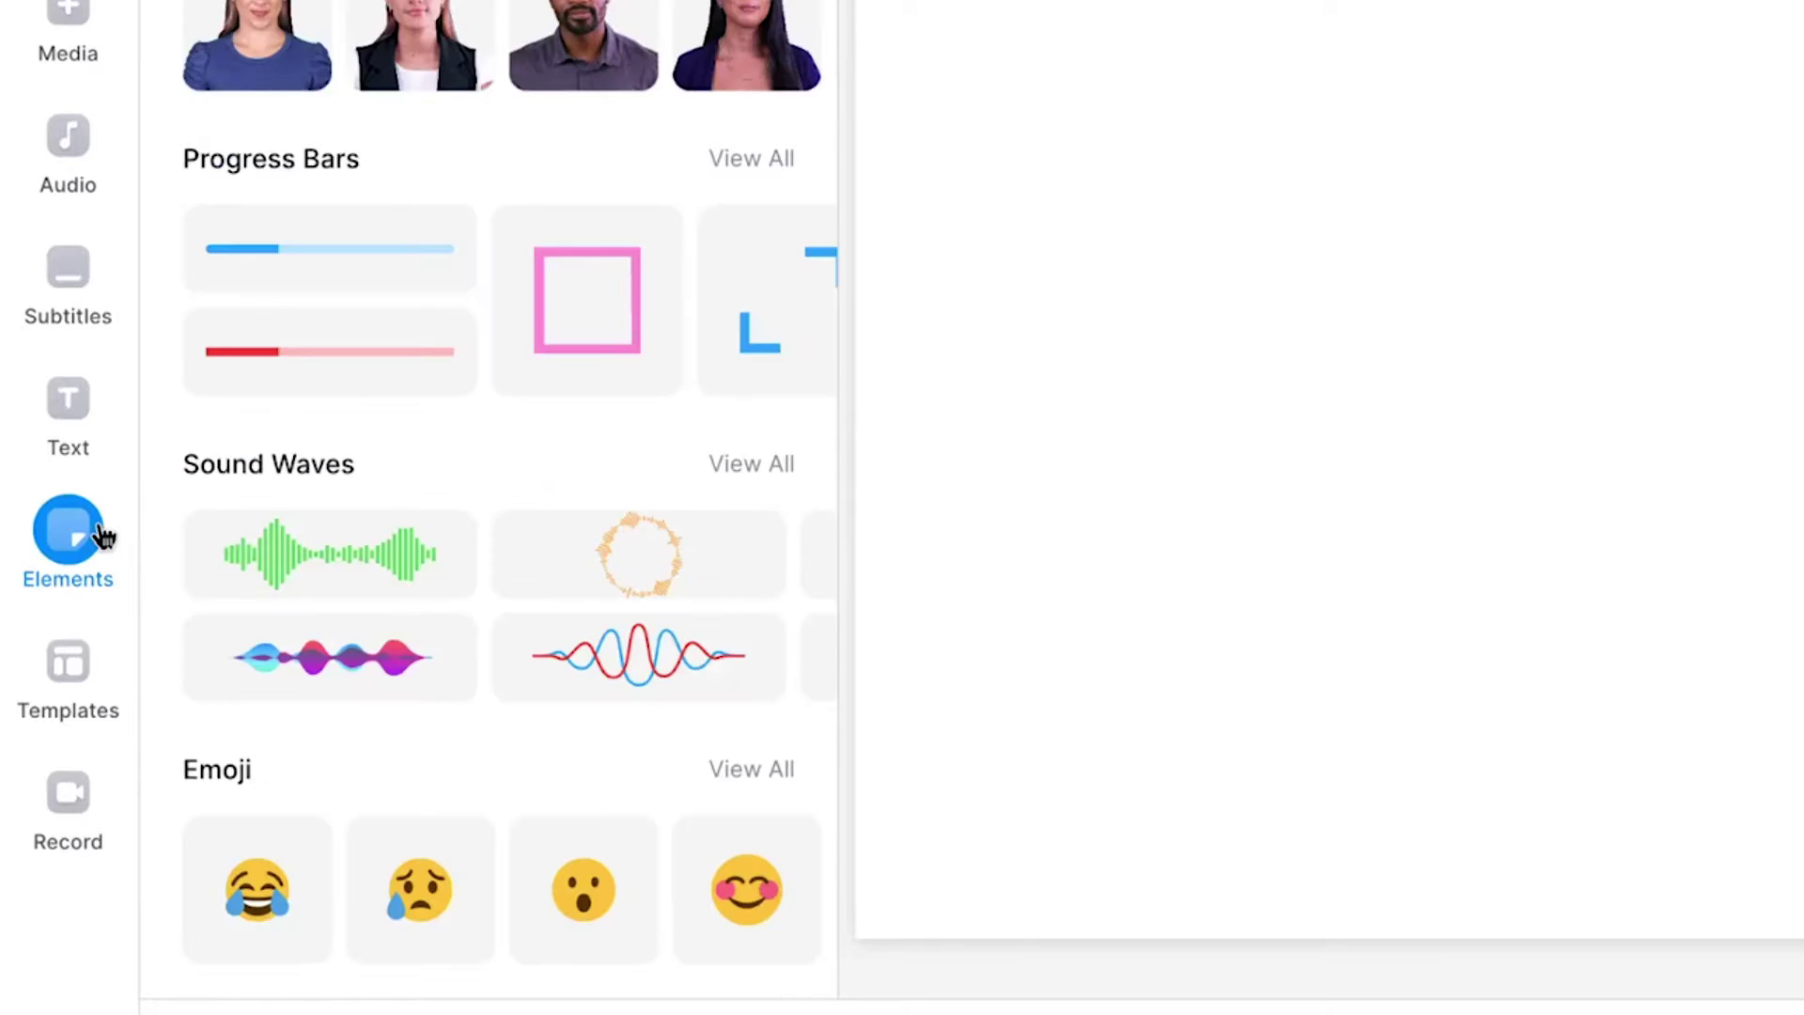
click(746, 122)
scroll(746, 71, down, 5)
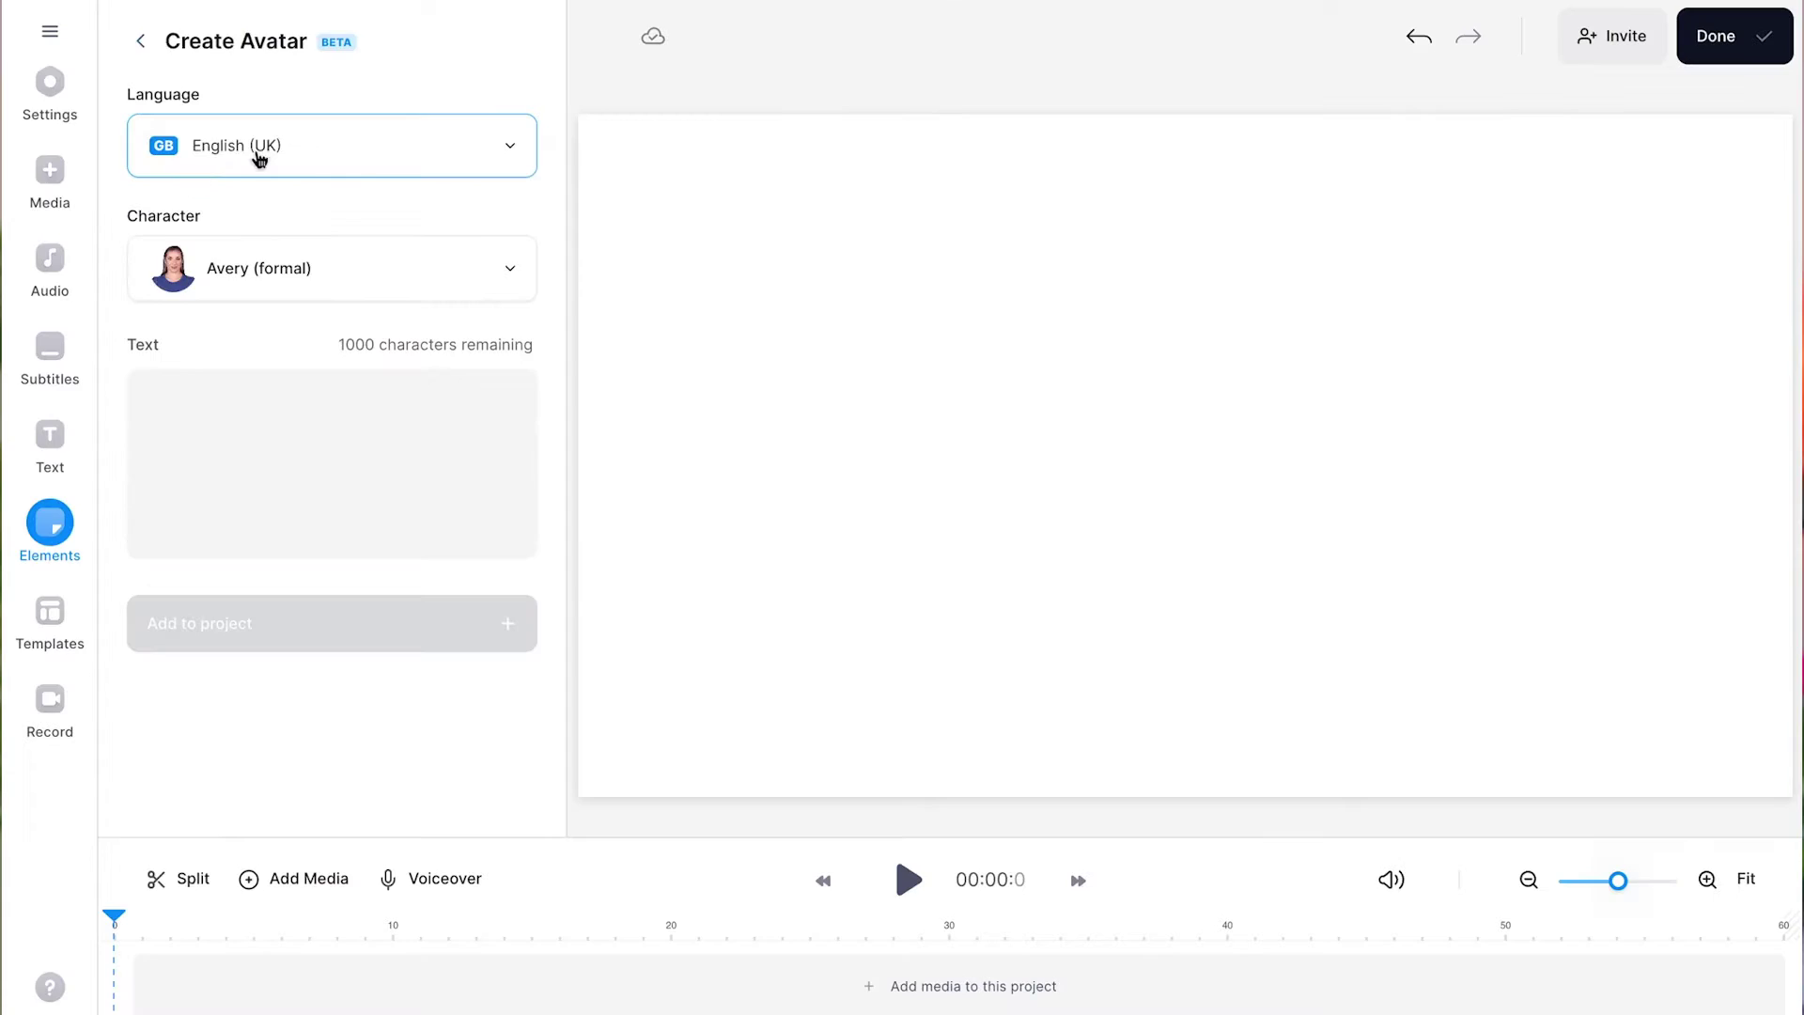
click(257, 153)
scroll(600, 404, down, 5)
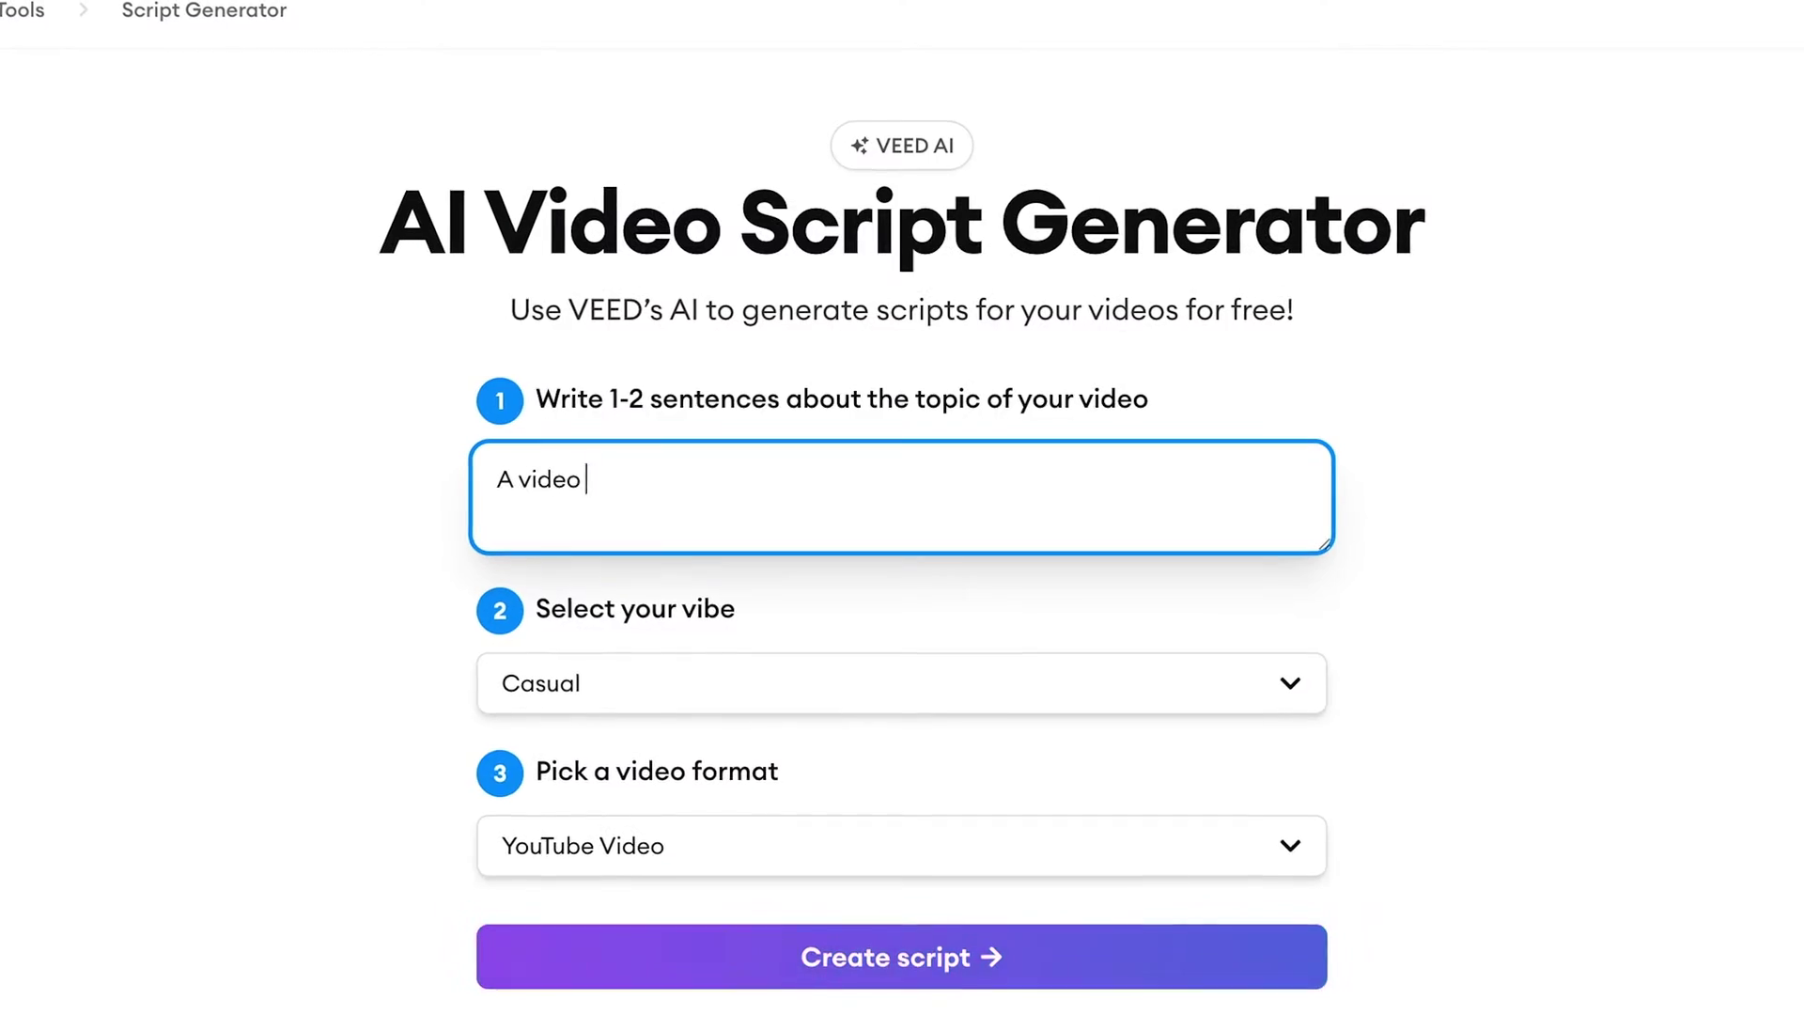
Generate a Creative-vibe Instagram Reel script on the history of playing cards
text(on the history of playing cards)
click(1147, 674)
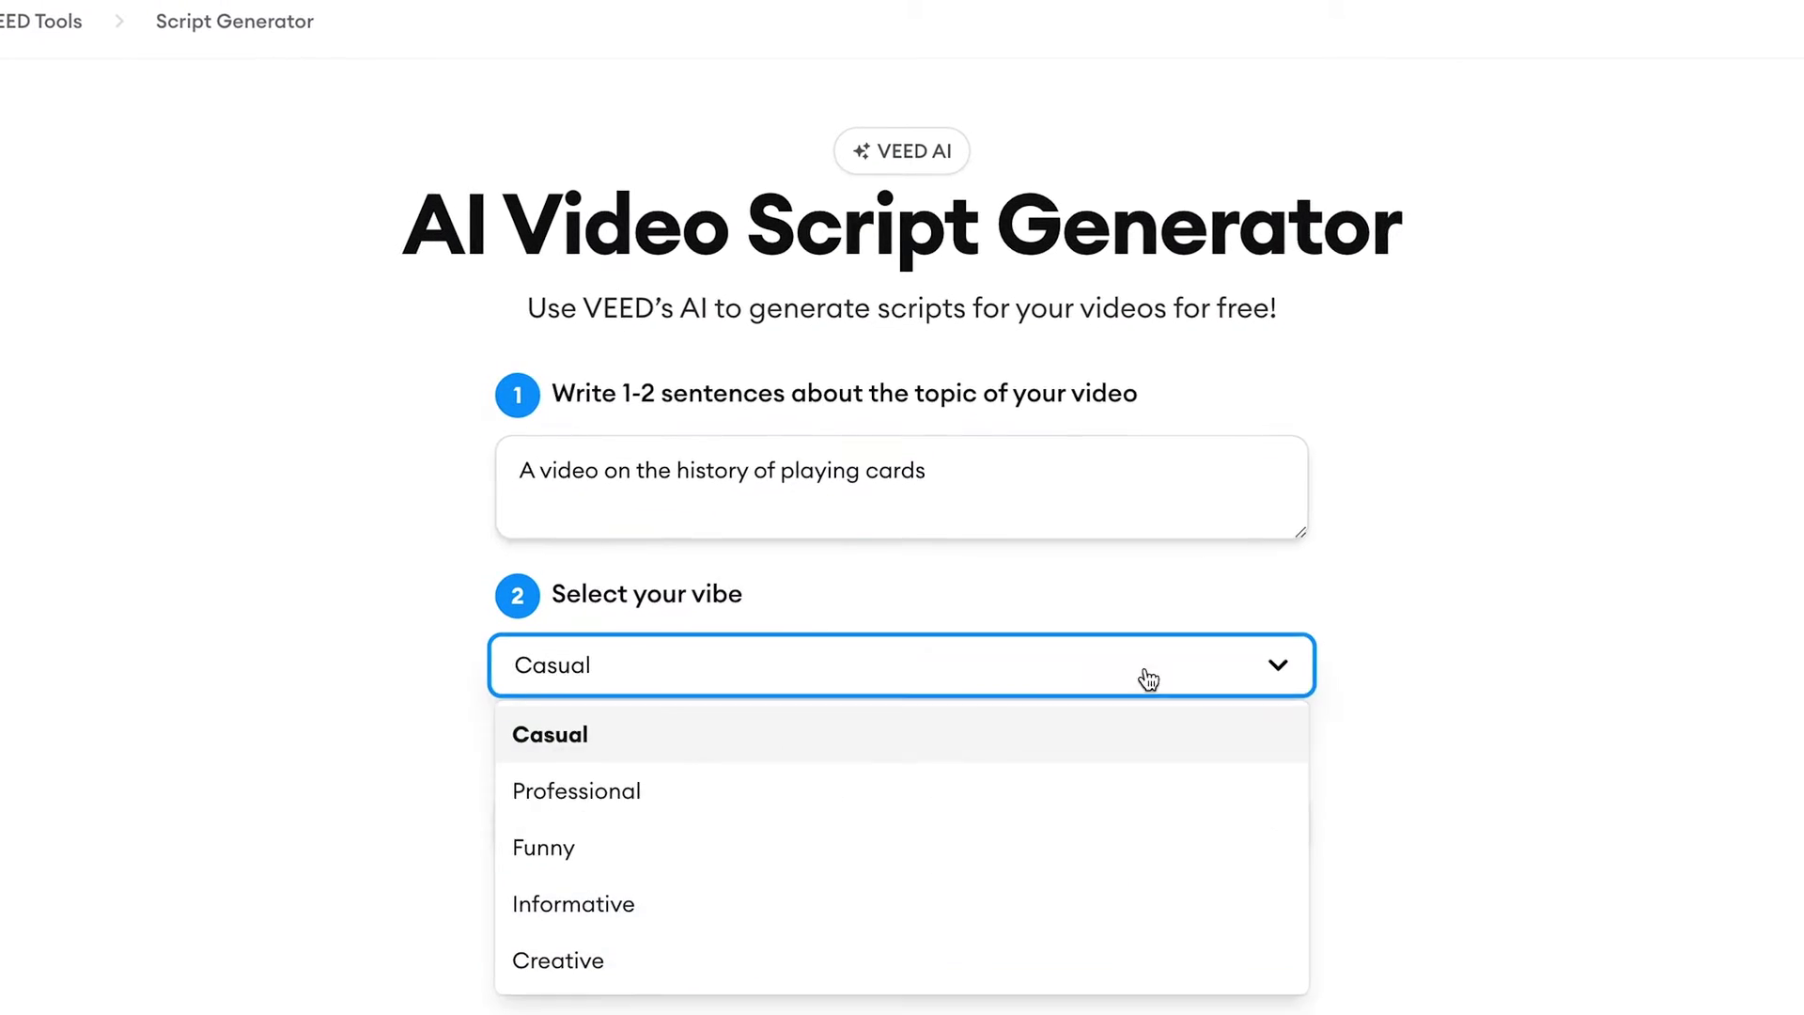
click(556, 845)
click(620, 832)
click(539, 978)
click(900, 894)
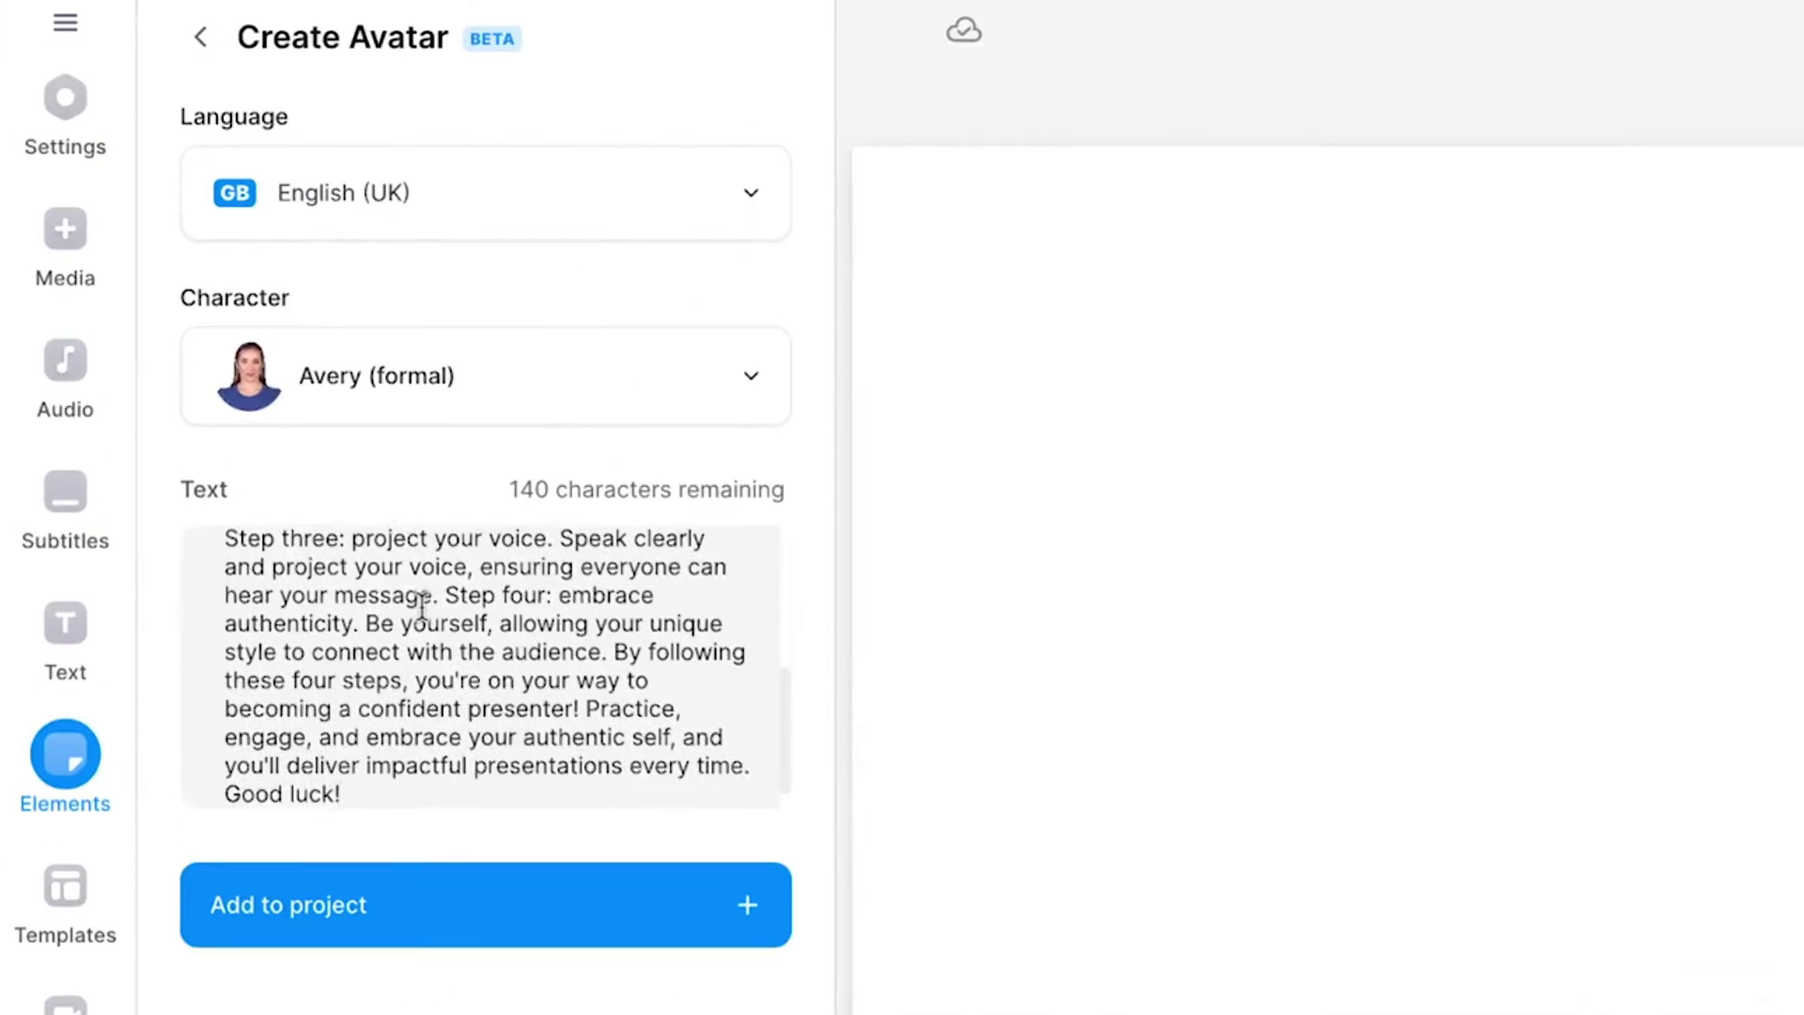
Add the scripted Avery avatar video, then shrink it and move it to the right of the frame
scroll(423, 606, up, 5)
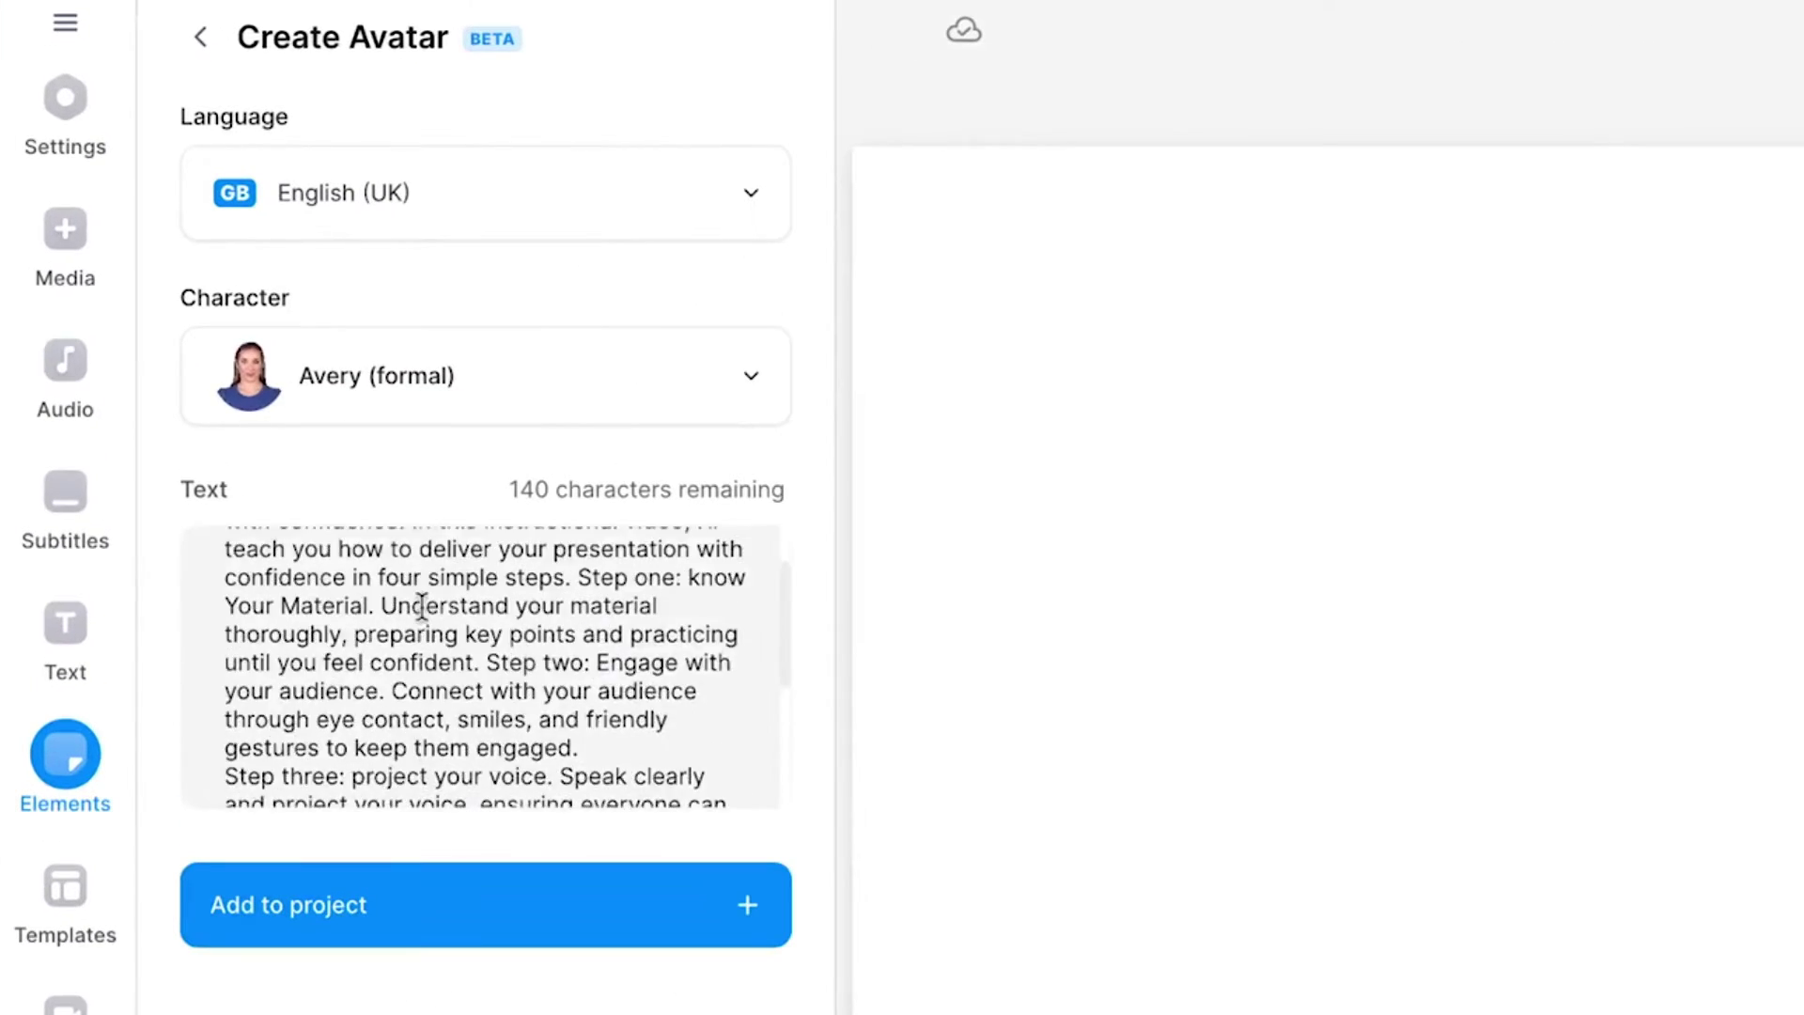
click(423, 905)
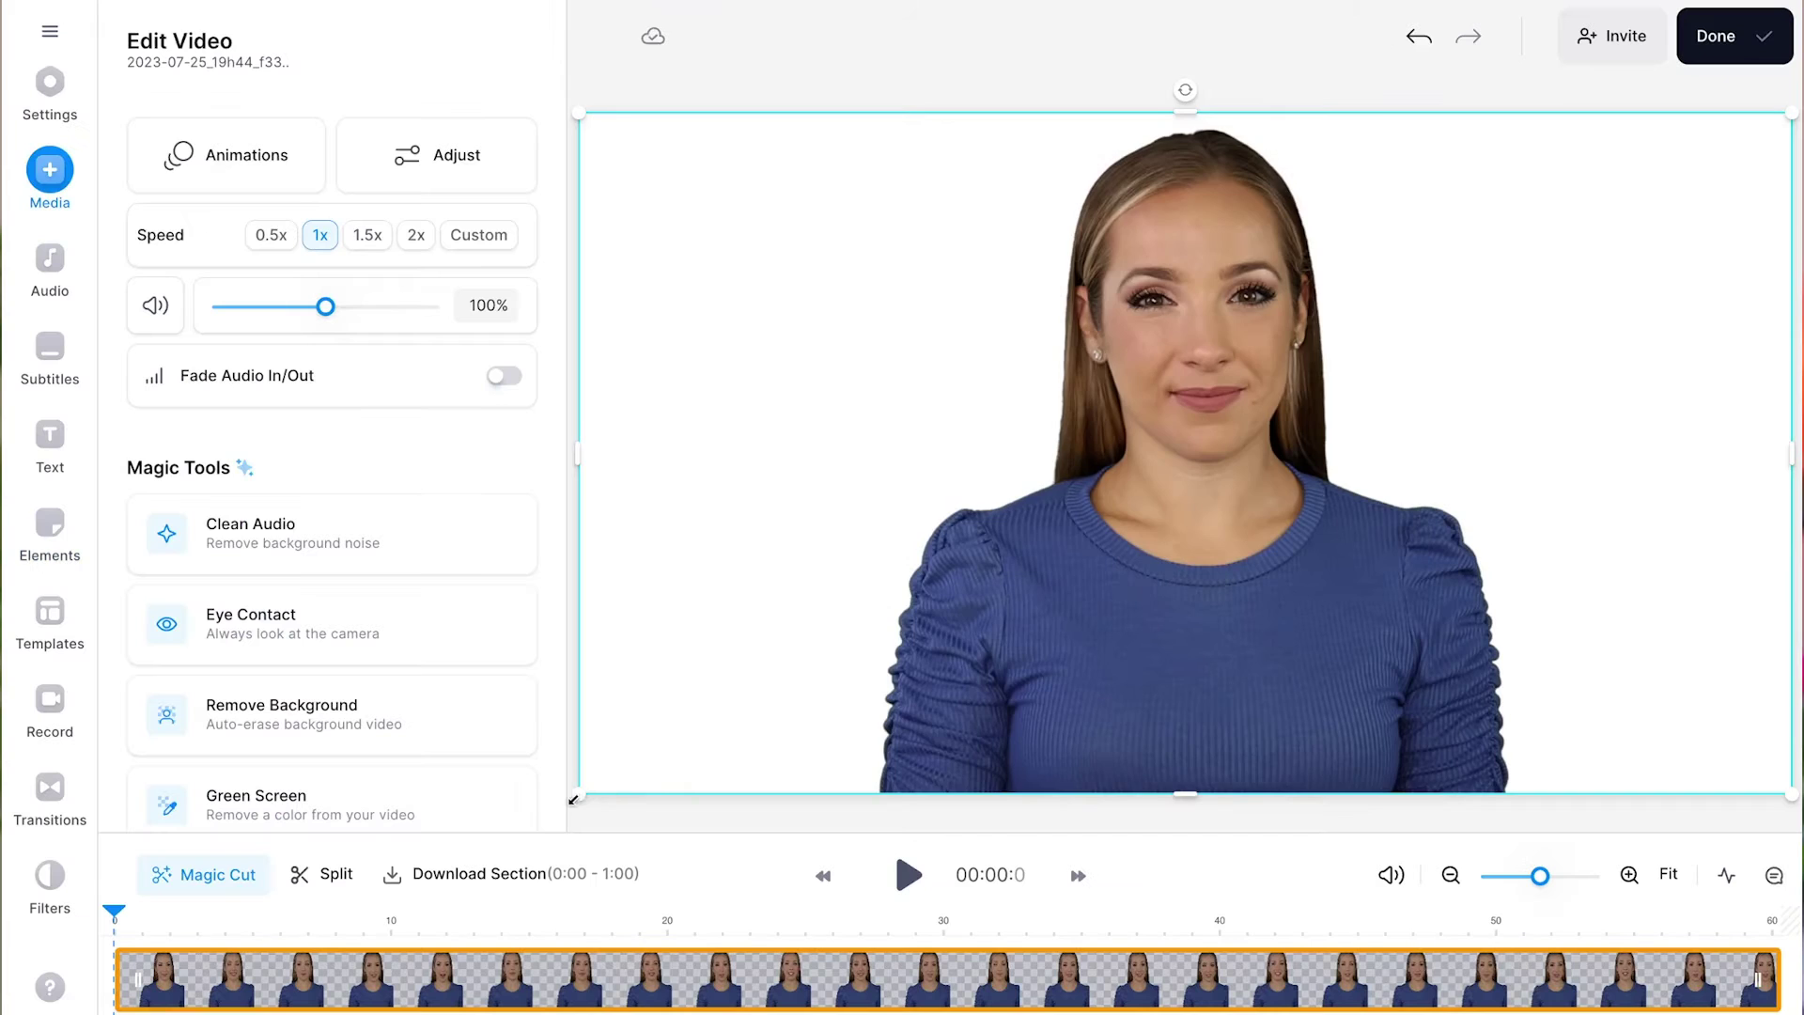
drag(575, 789, 922, 632)
drag(1387, 482, 1023, 422)
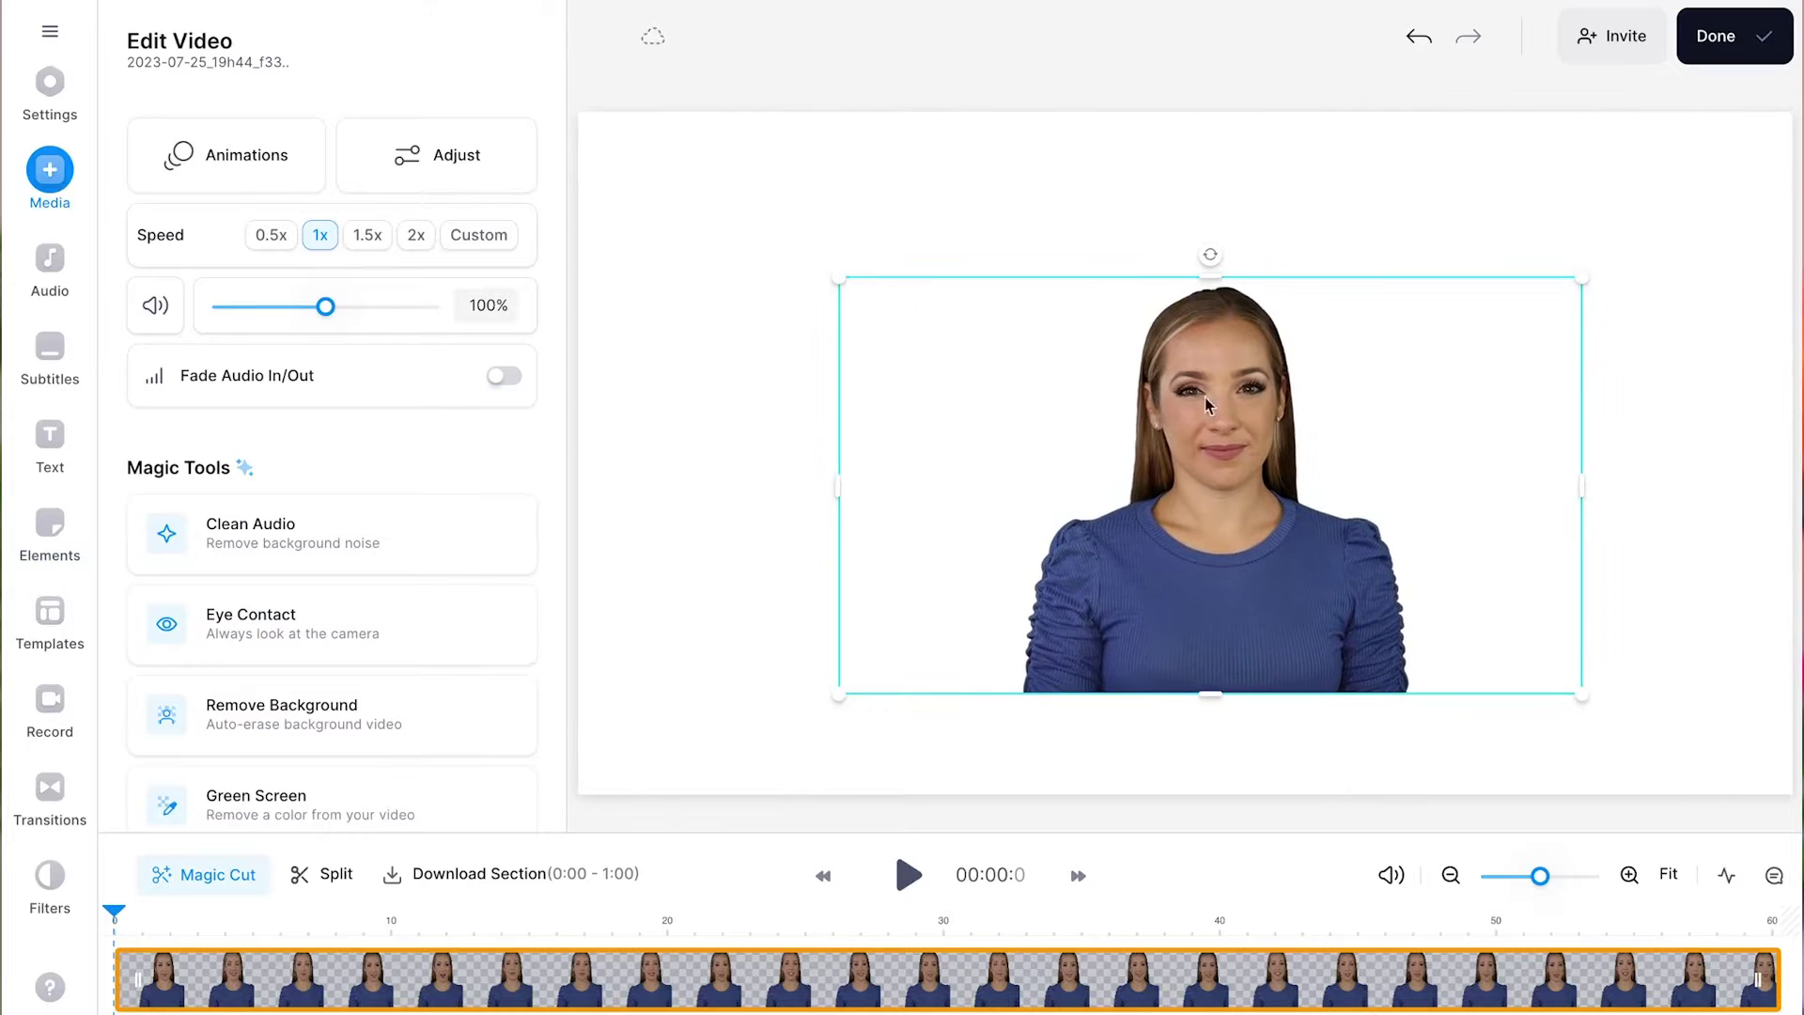
drag(1204, 272, 1212, 274)
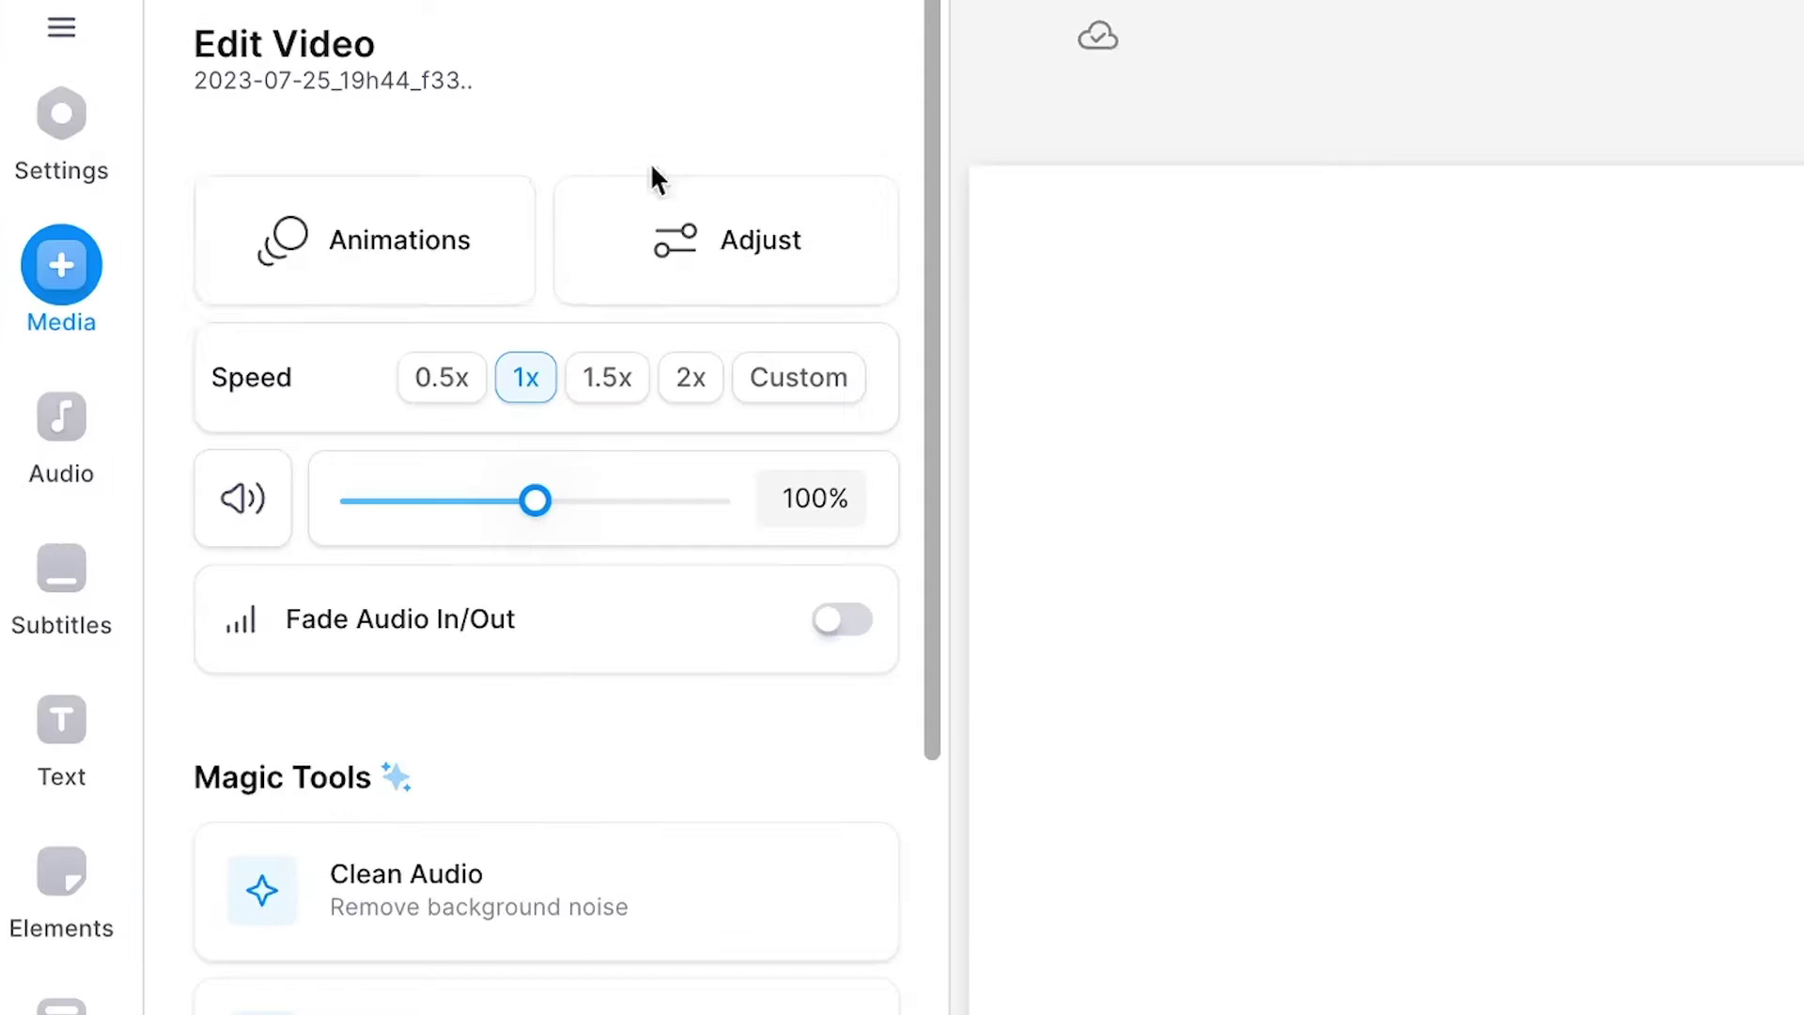
click(435, 297)
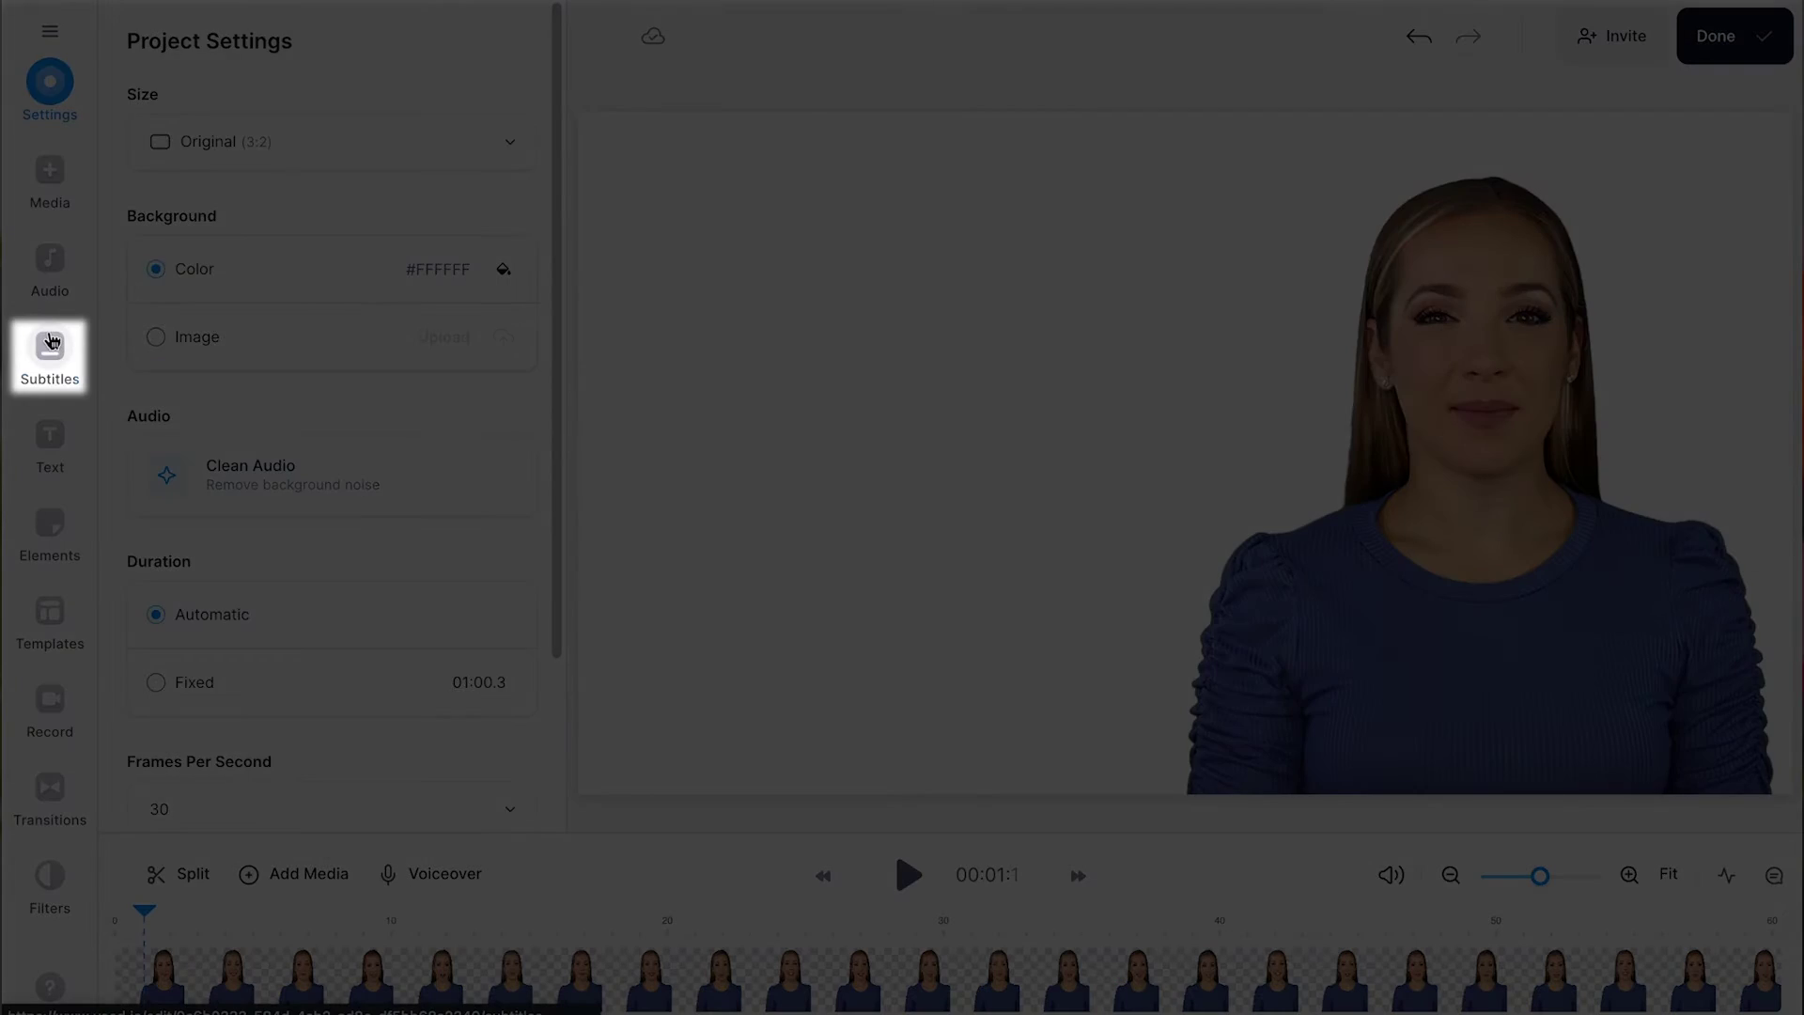
Auto-transcribe the avatar's speech into subtitles and delete the extra Hello line
click(51, 344)
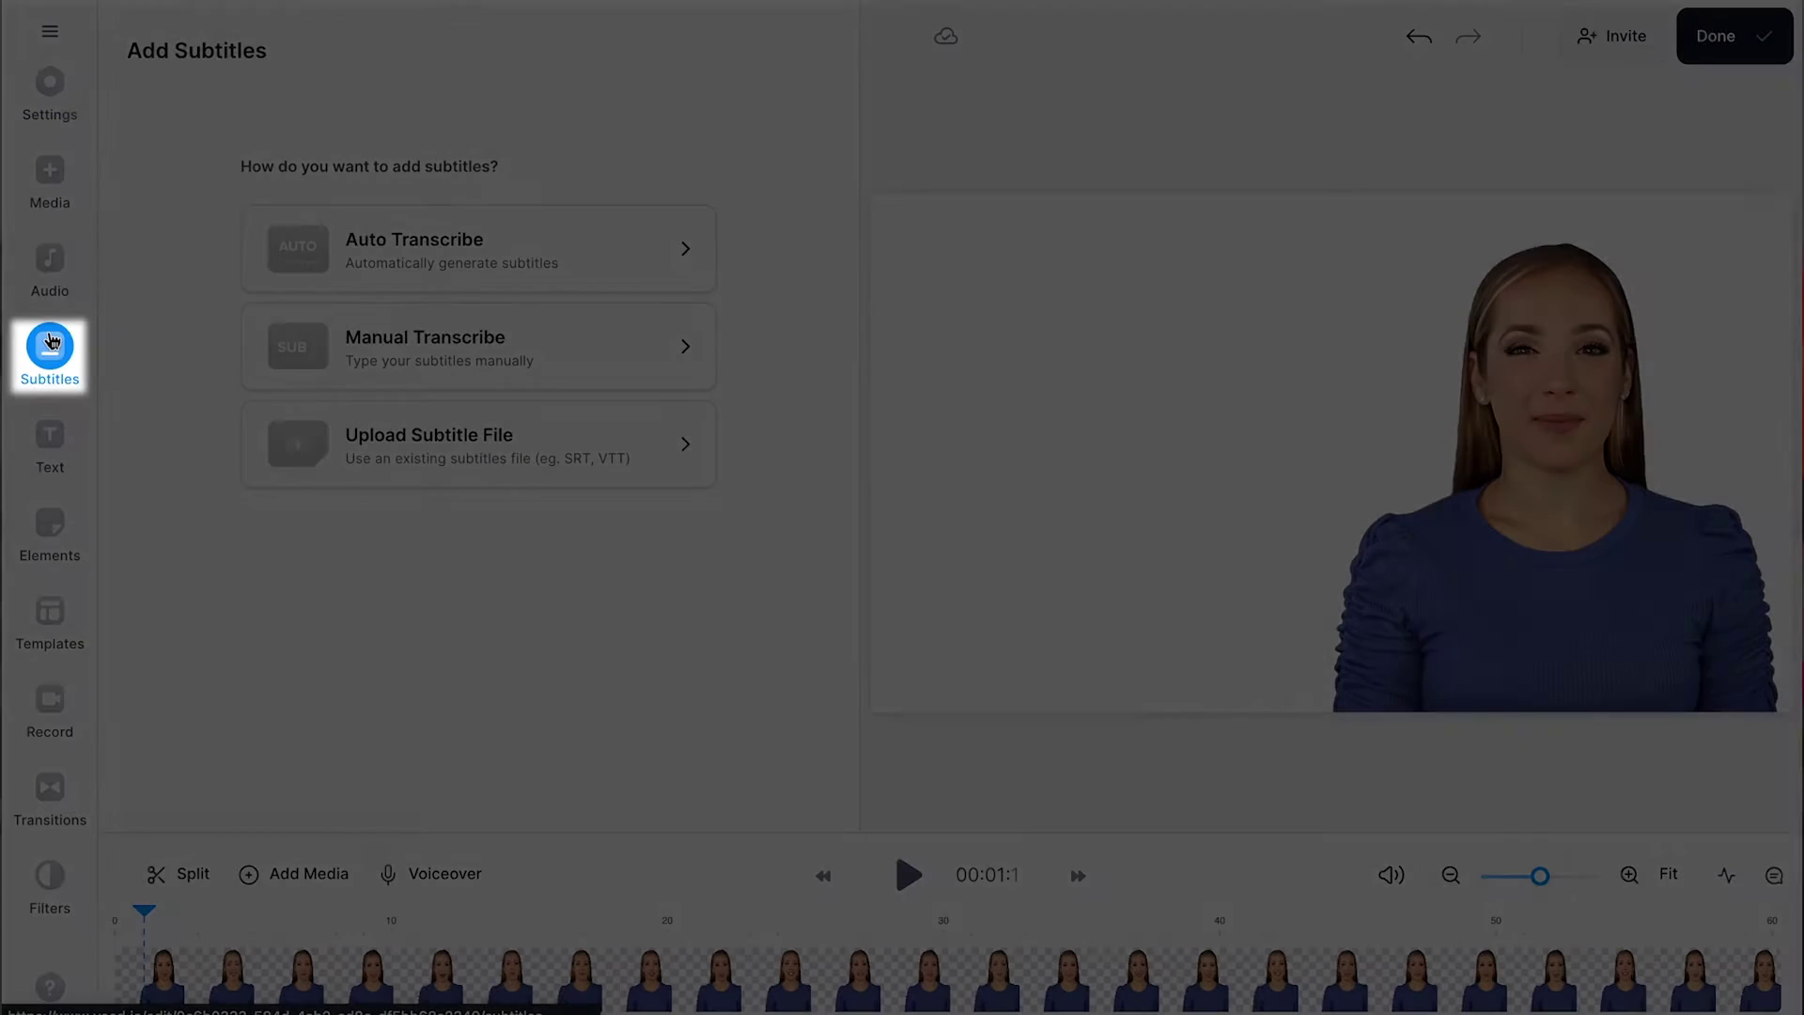
click(407, 251)
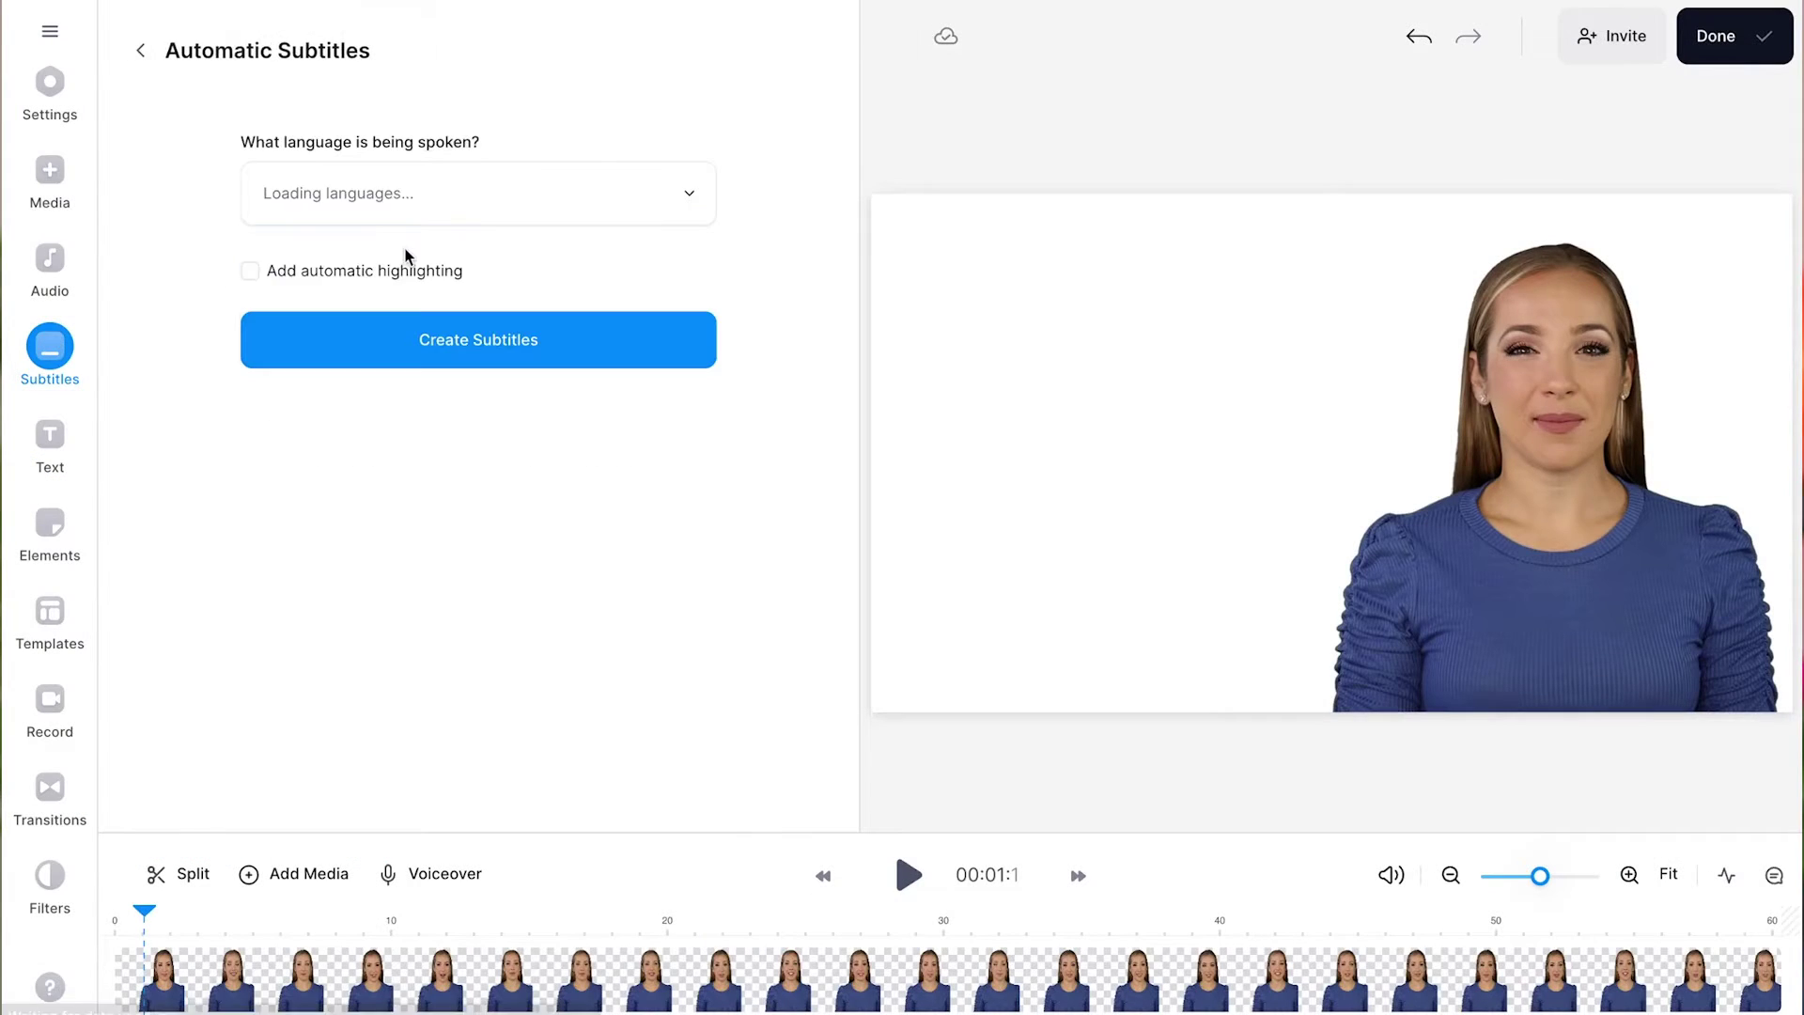
click(431, 333)
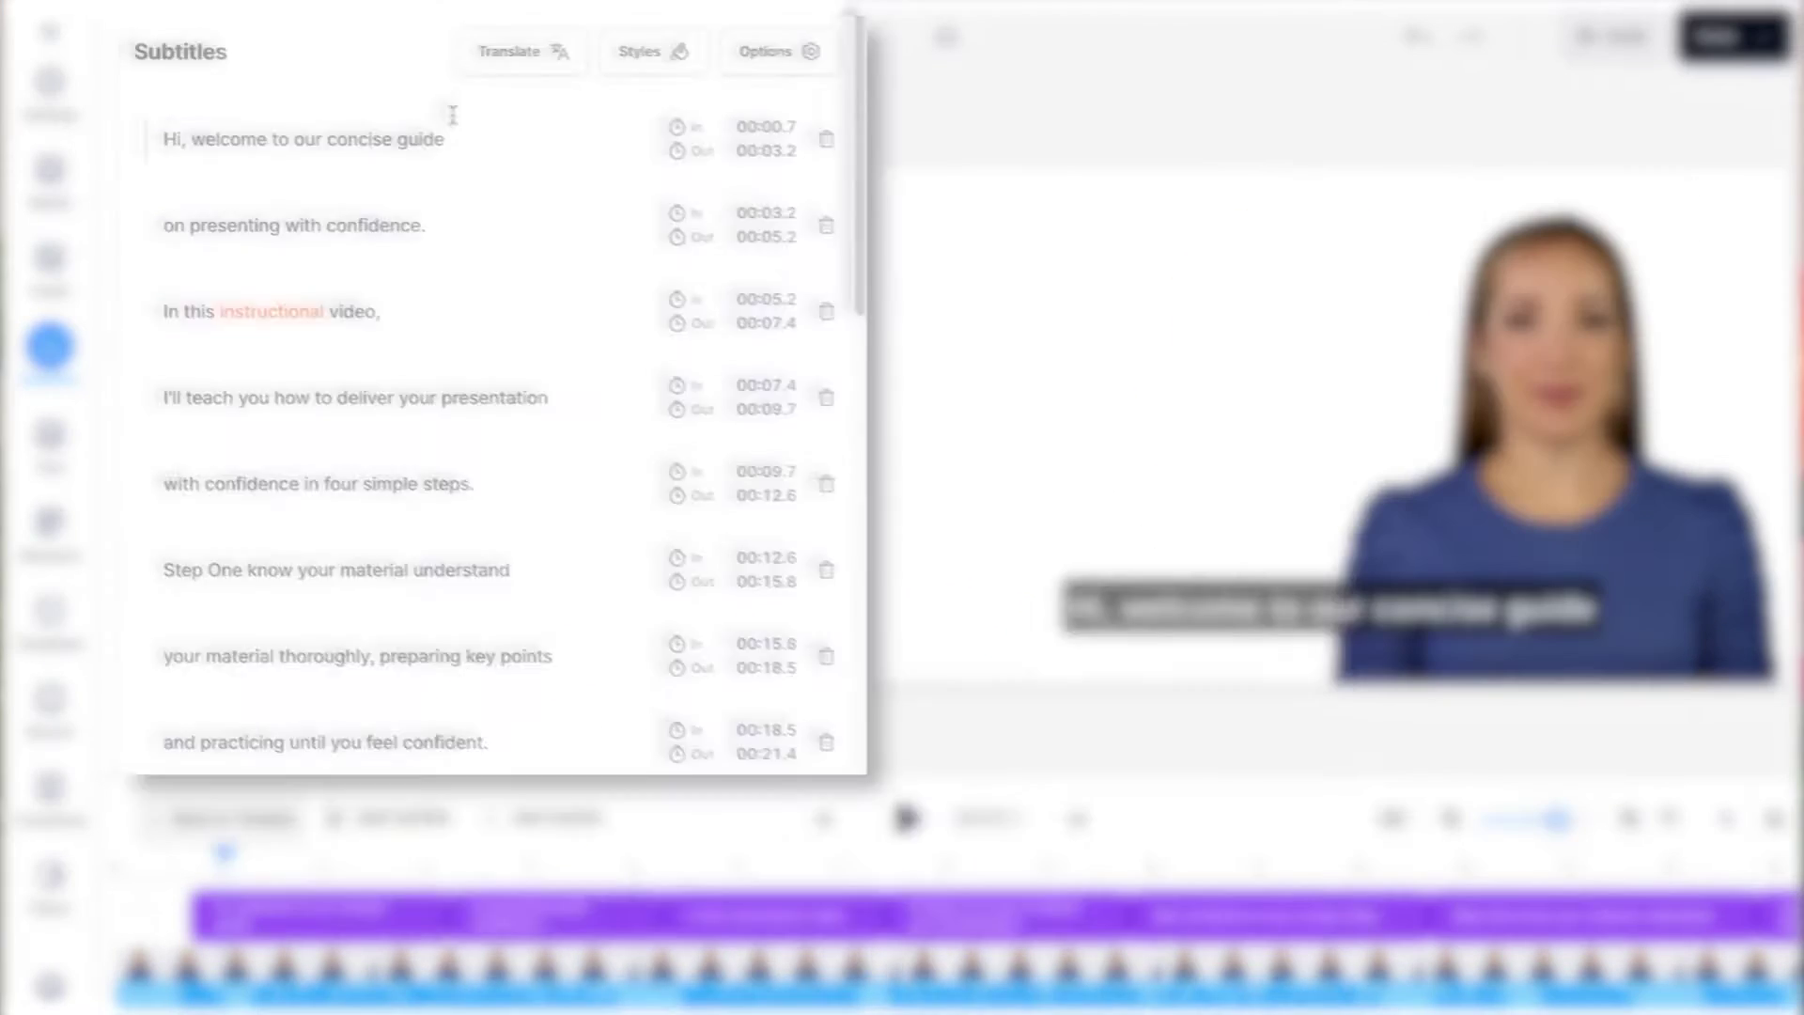
click(348, 242)
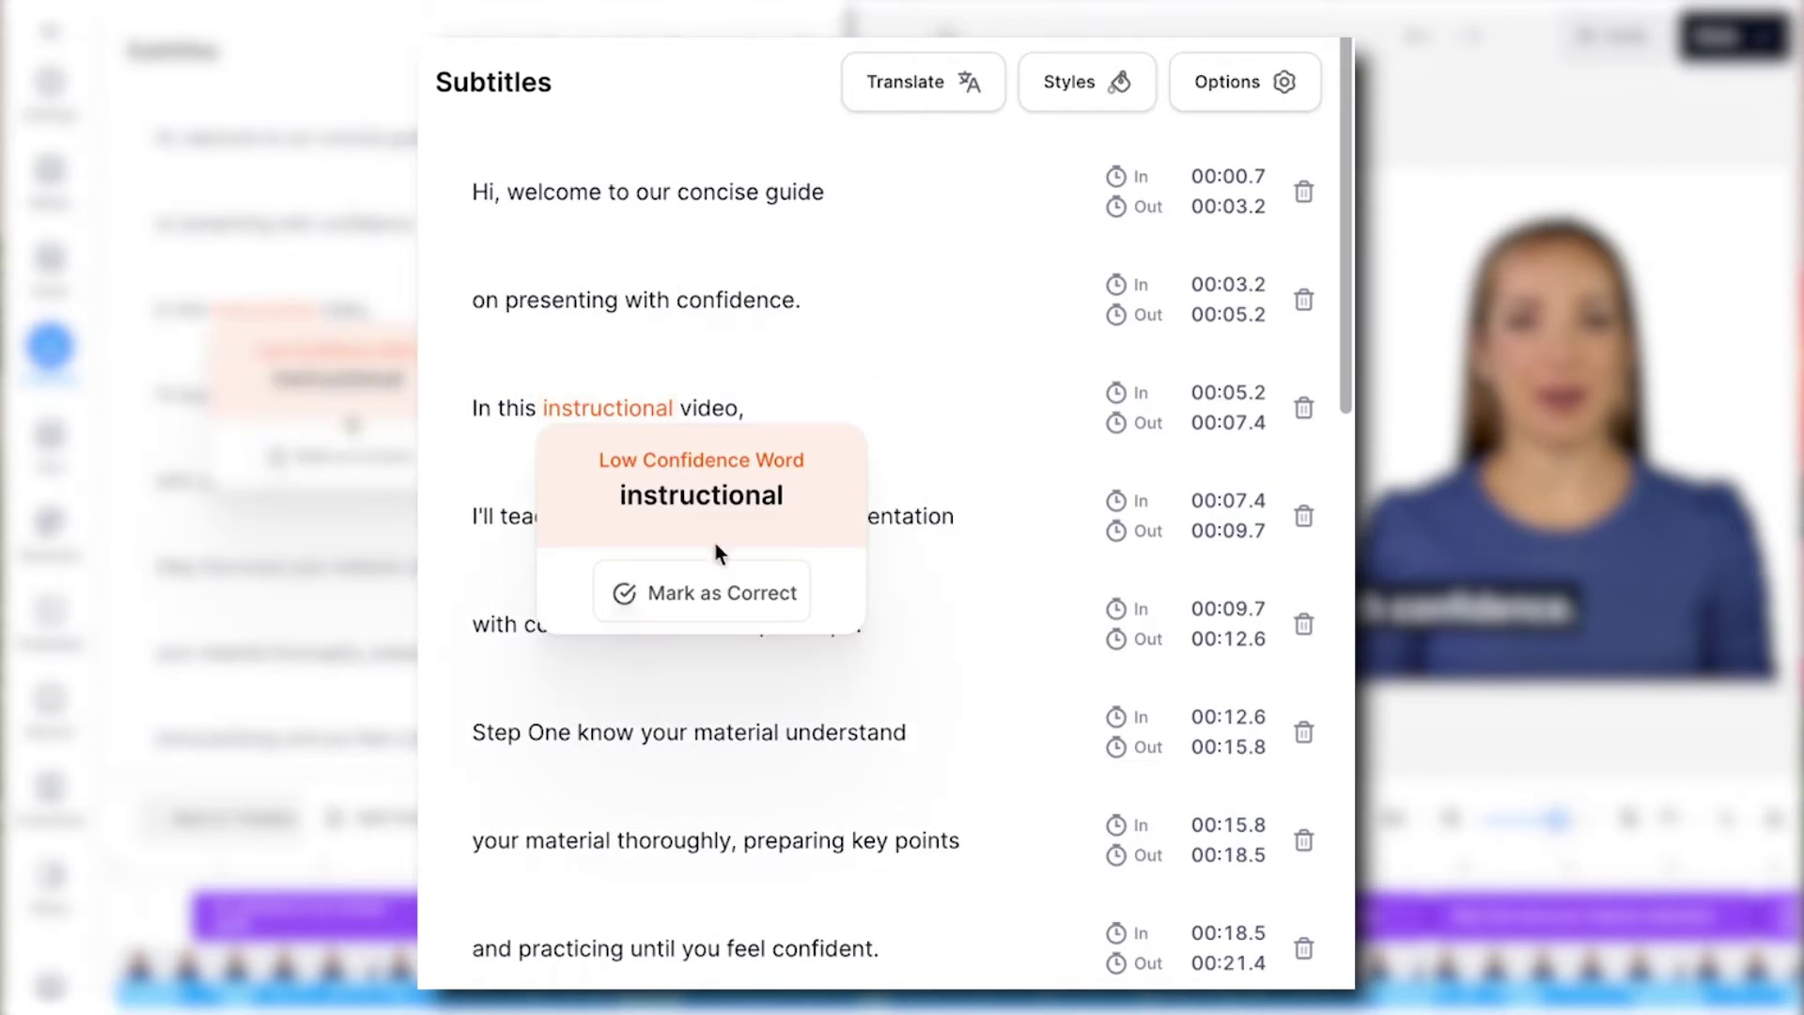
click(703, 595)
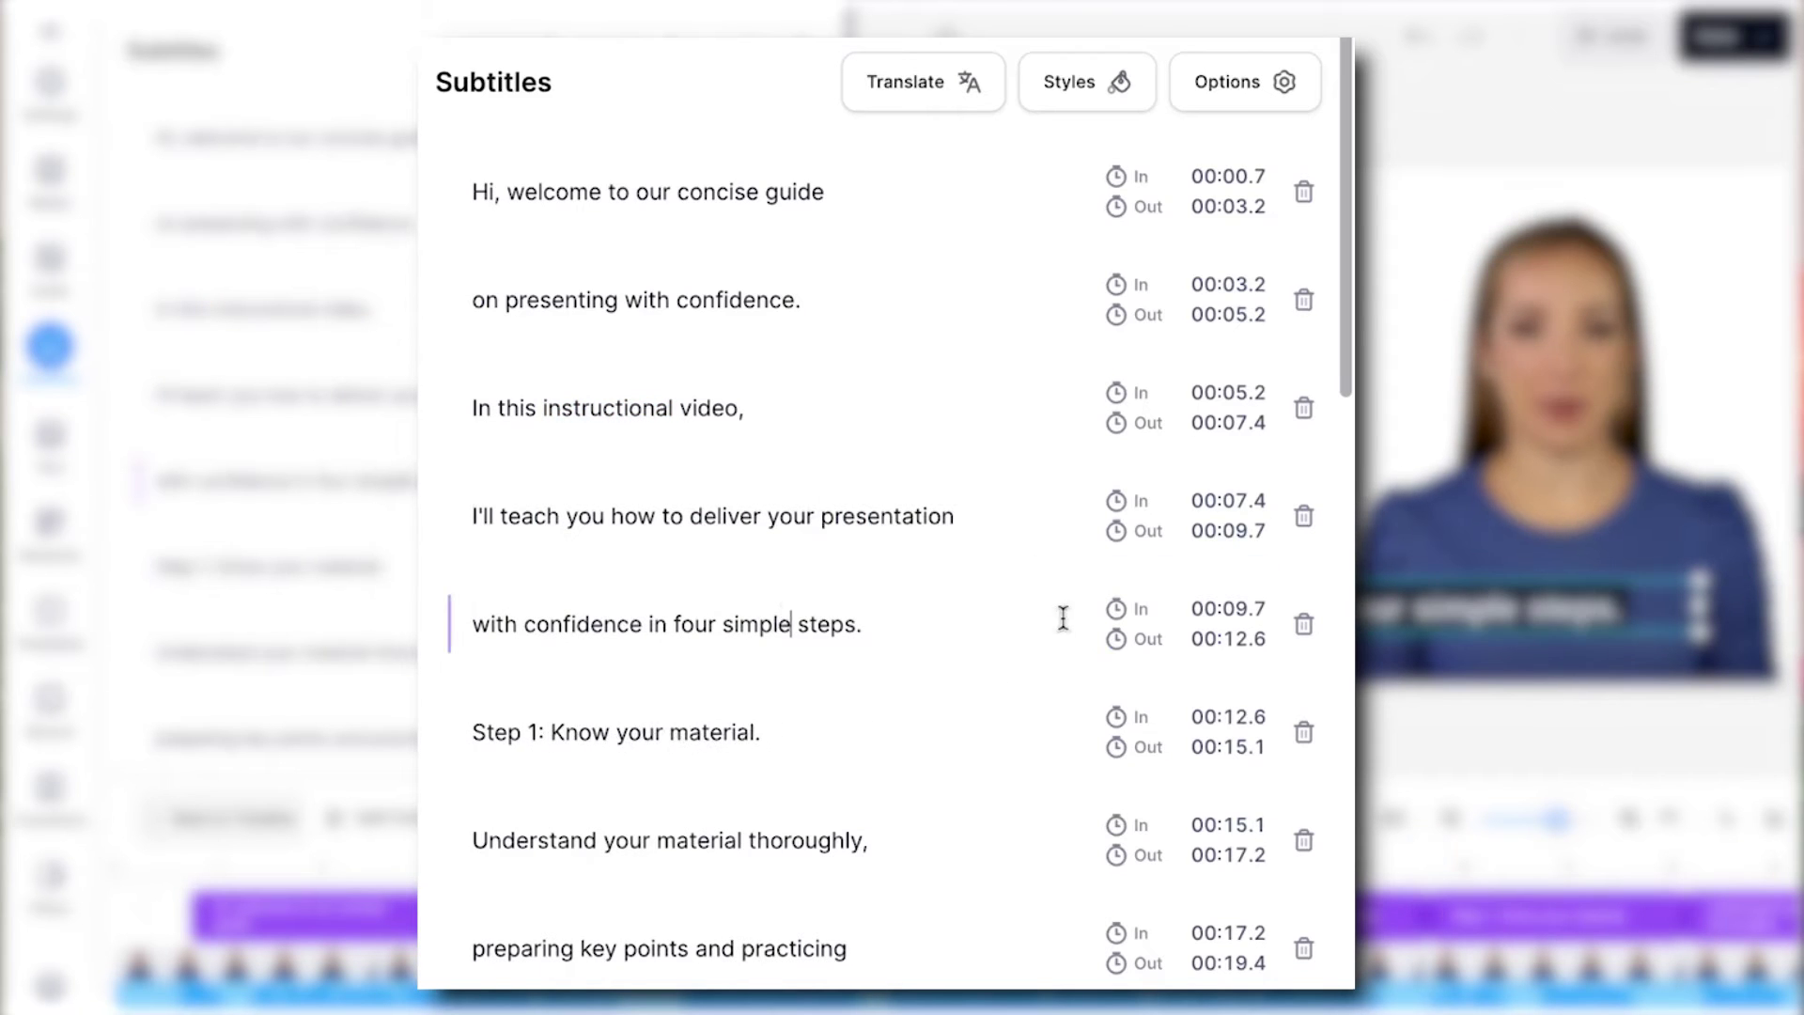
mouse_move(1255, 610)
mouse_down()
mouse_move(1258, 394)
mouse_move(1255, 617)
mouse_up()
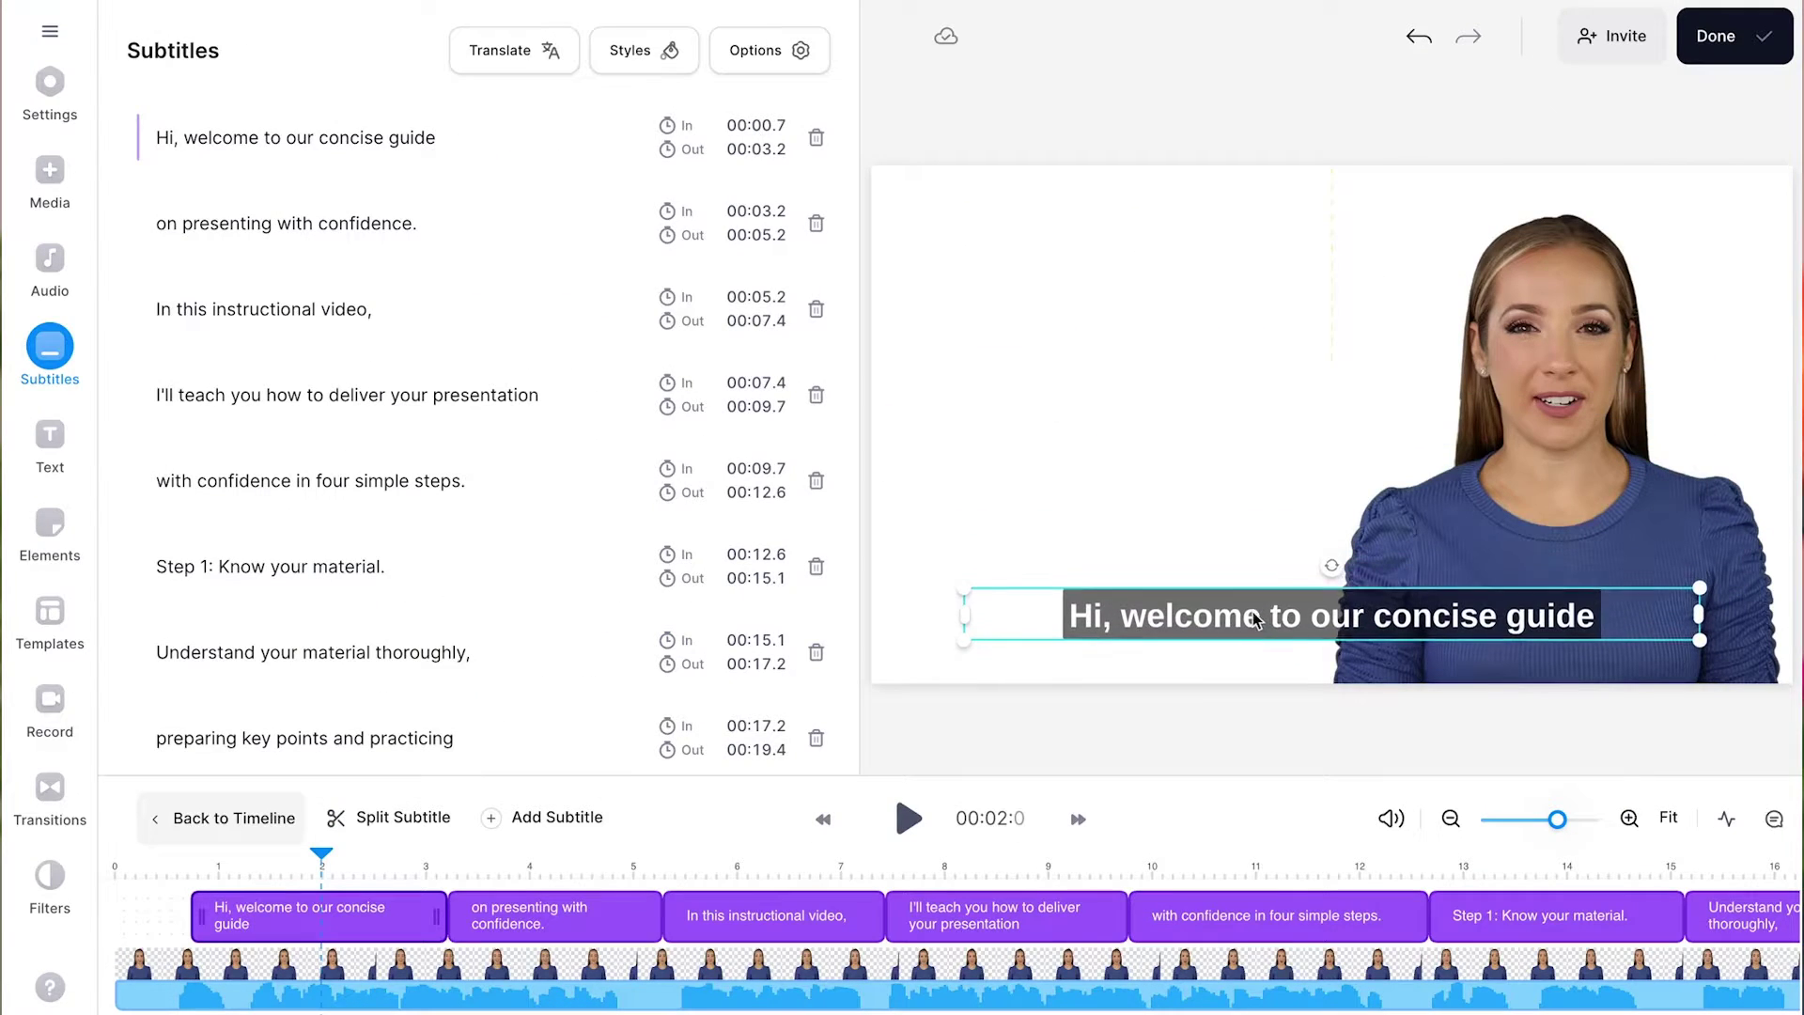
Apply the Slab subtitle style, preview the animation presets, and begin translating the subtitles
click(644, 50)
click(495, 366)
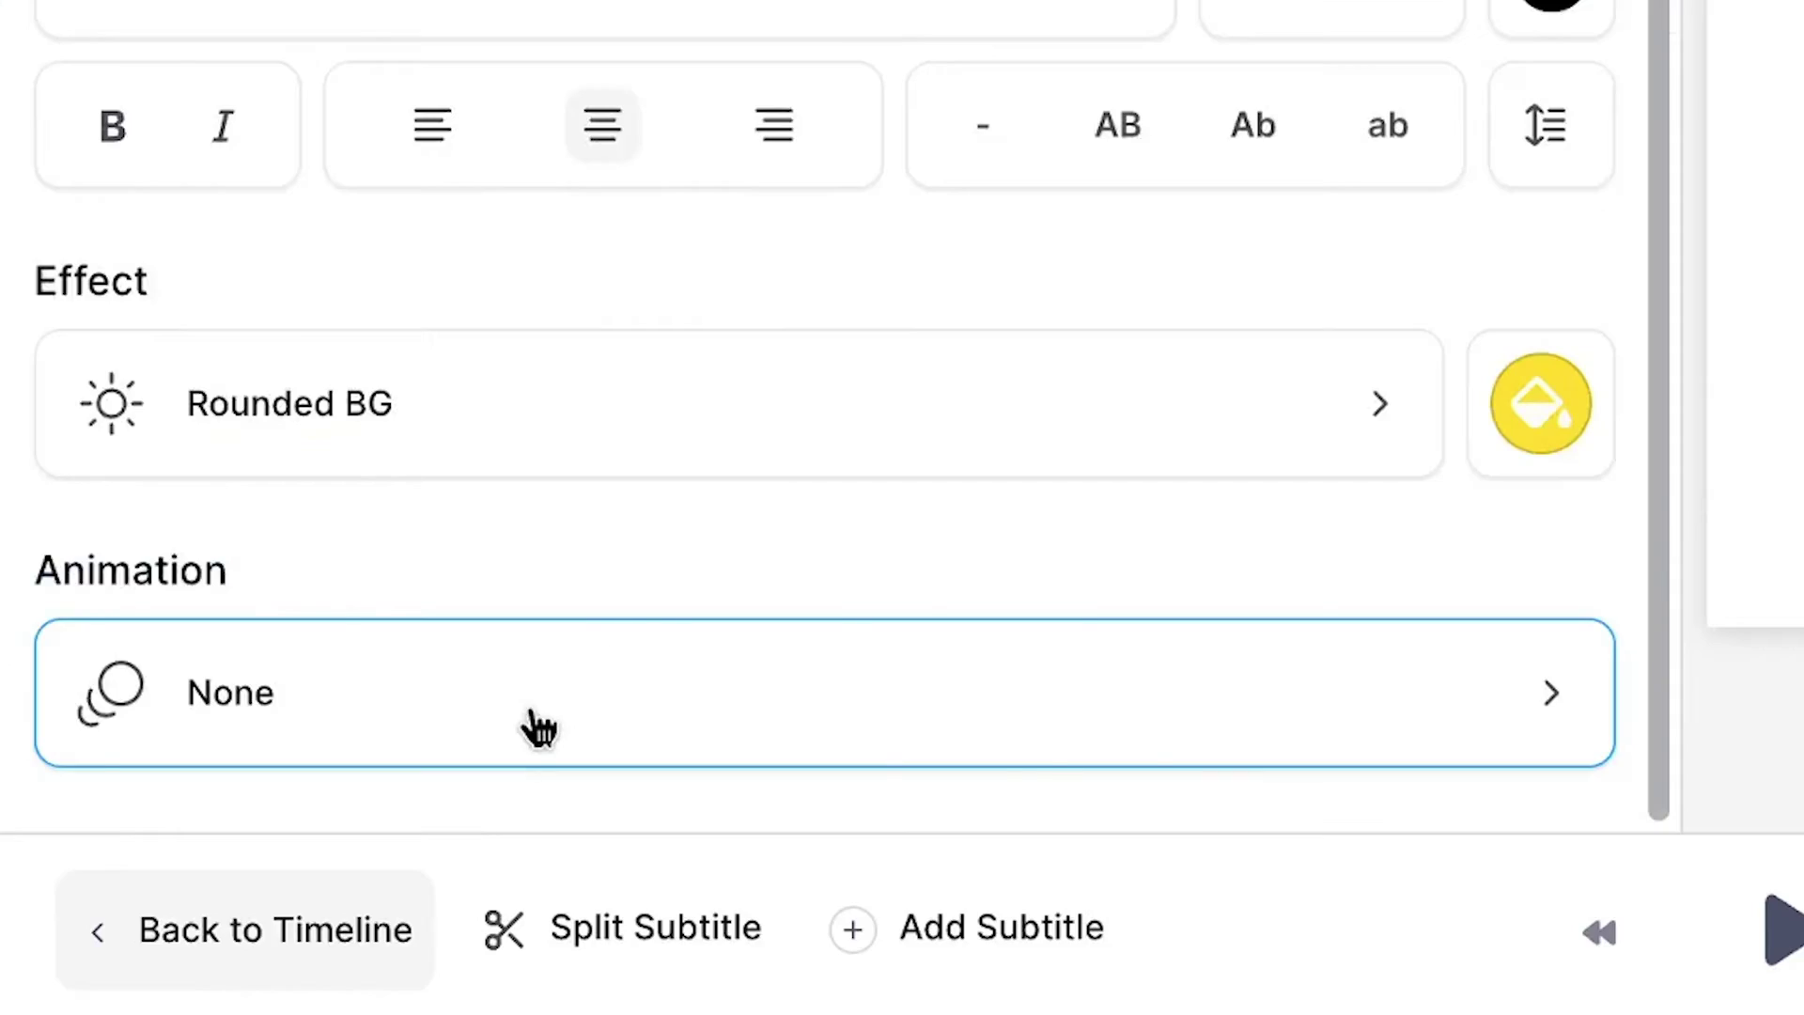
click(538, 726)
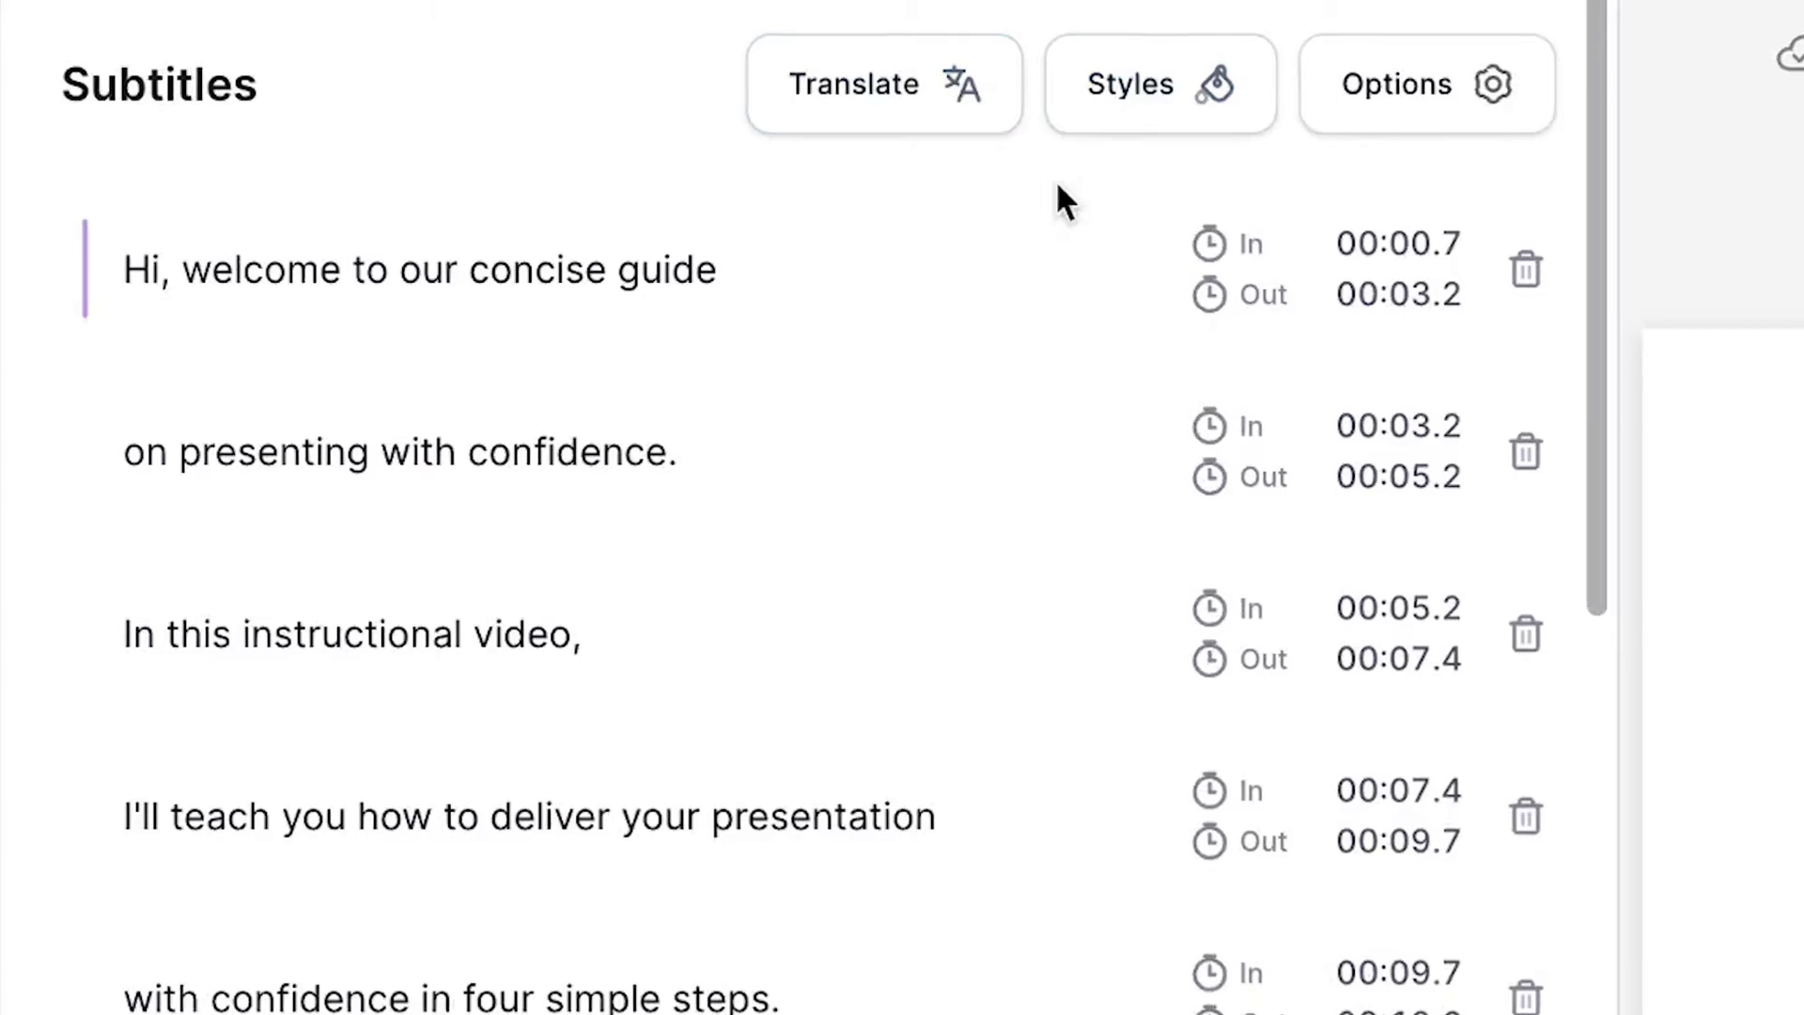
click(939, 109)
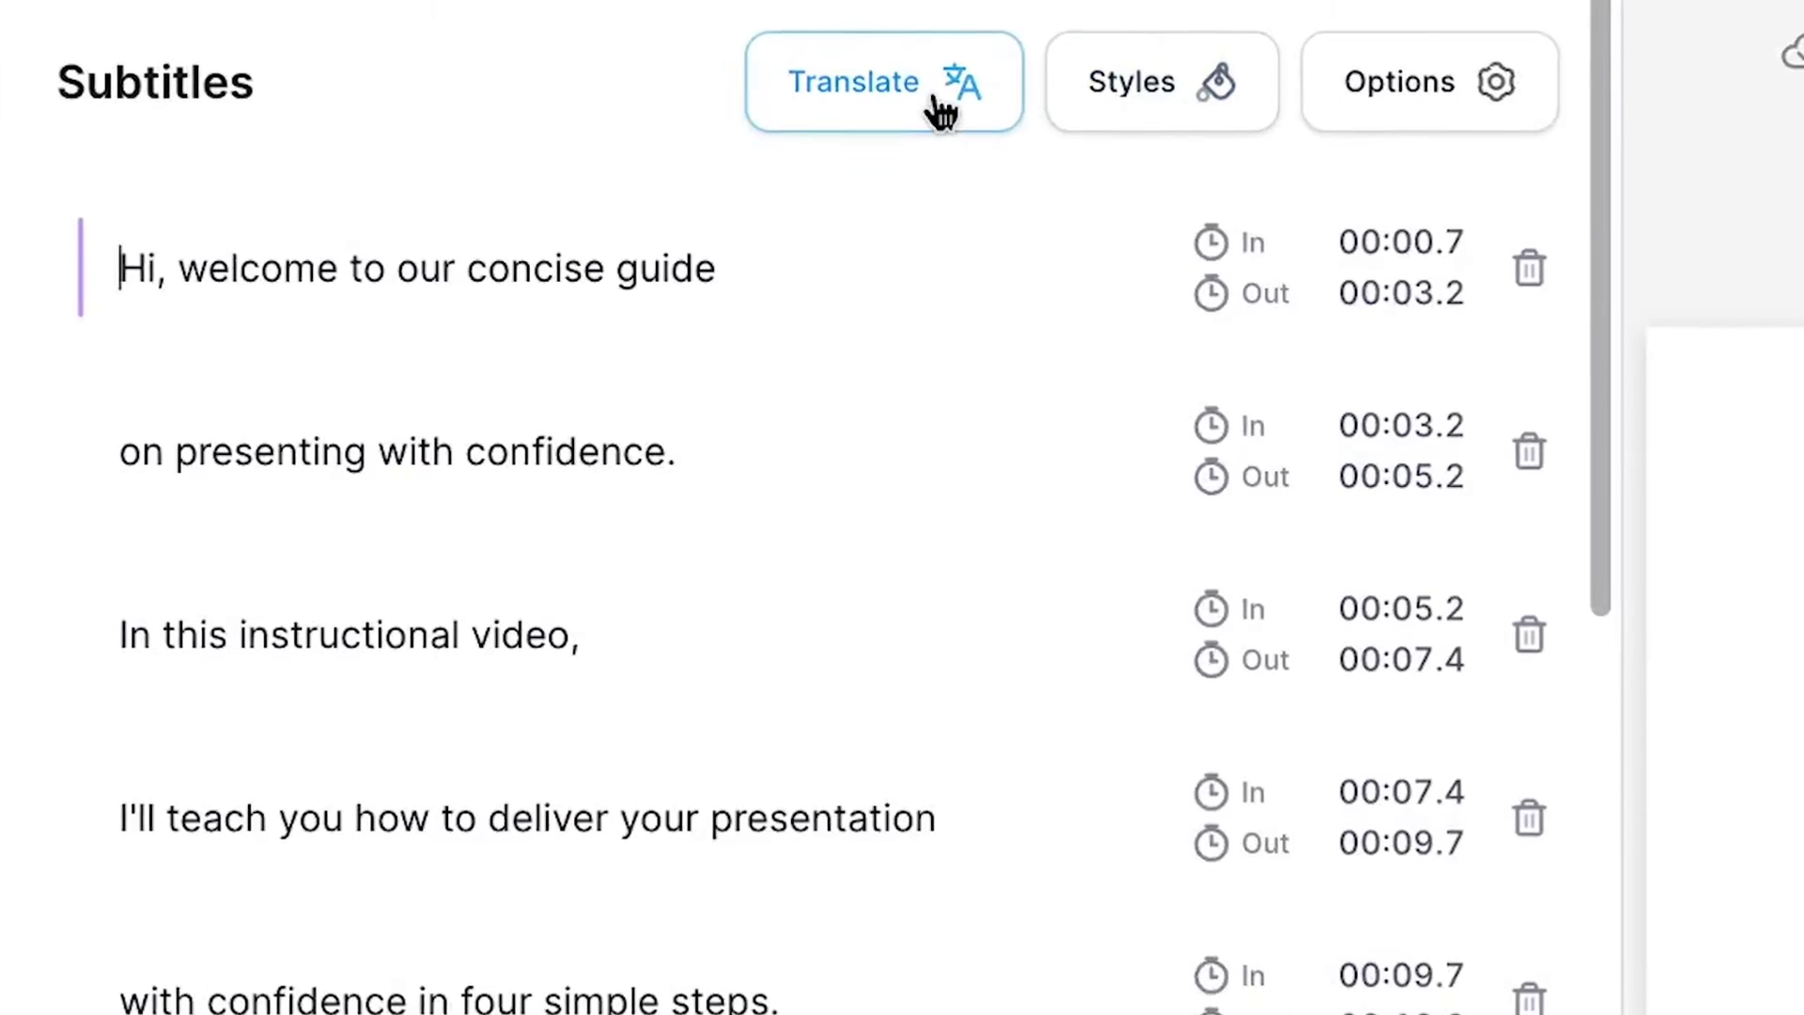
scroll(675, 444, down, 5)
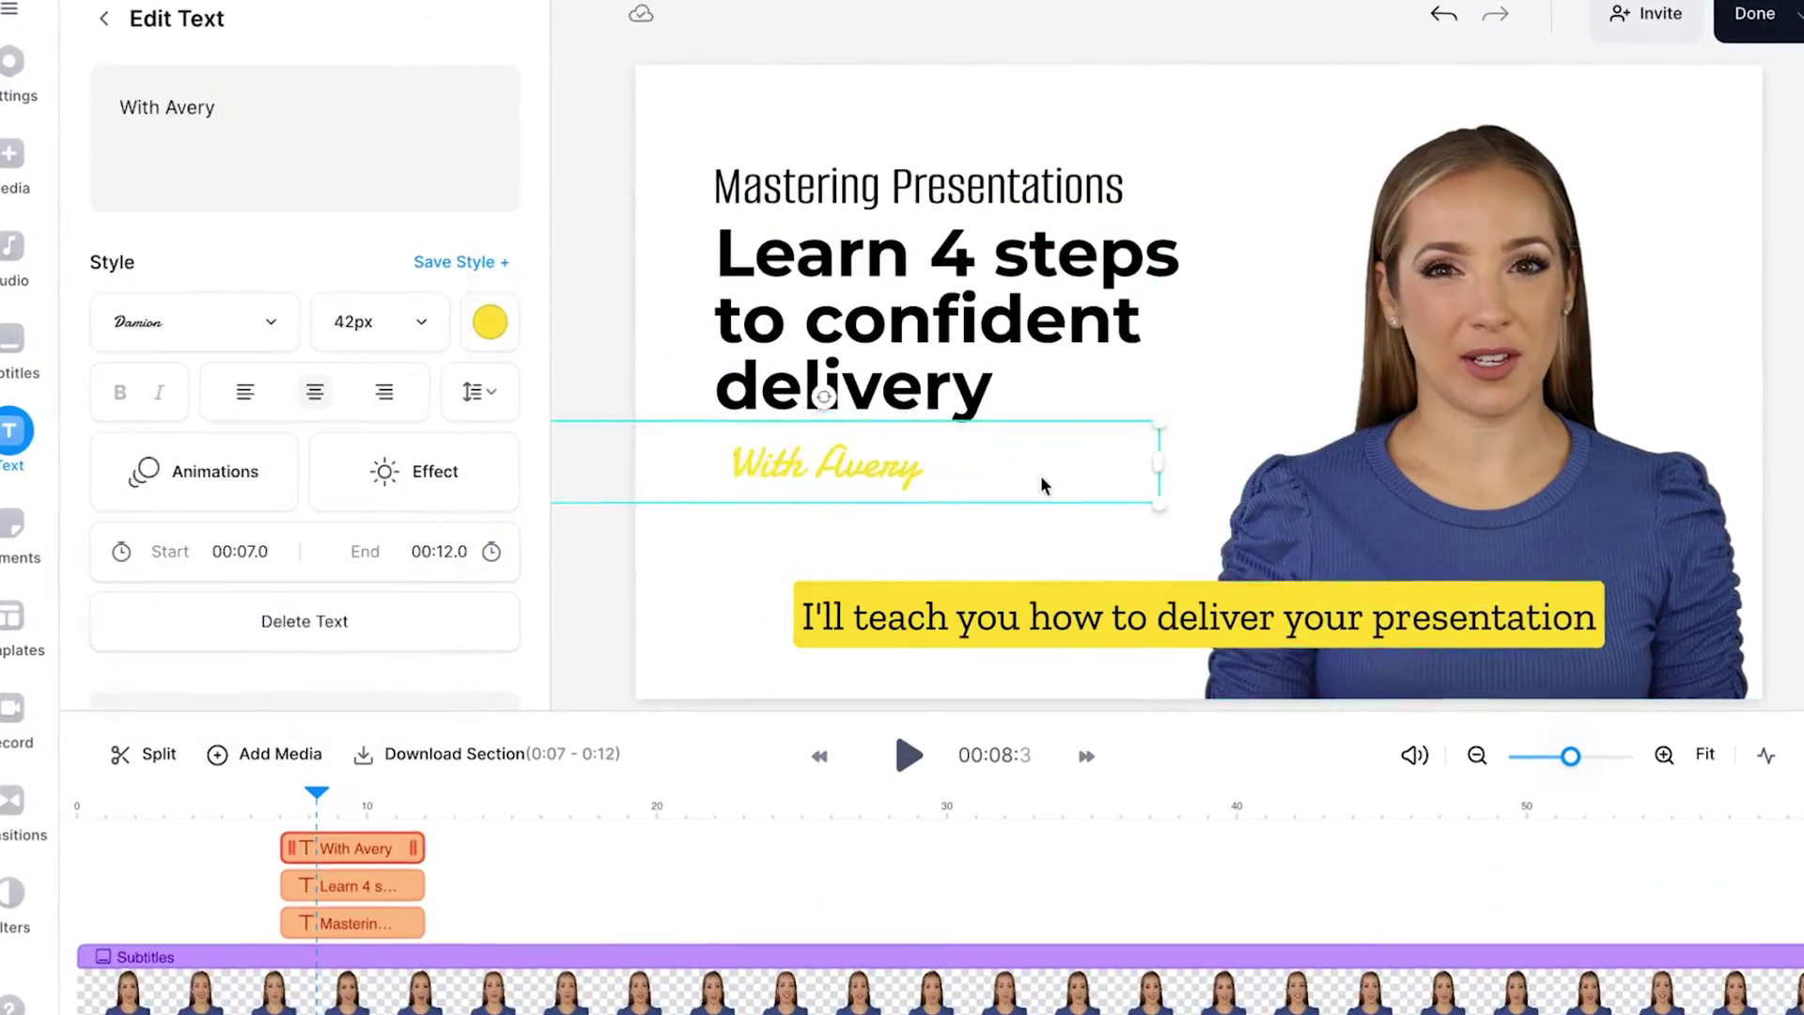
Colour the presenter credit line yellow
click(215, 501)
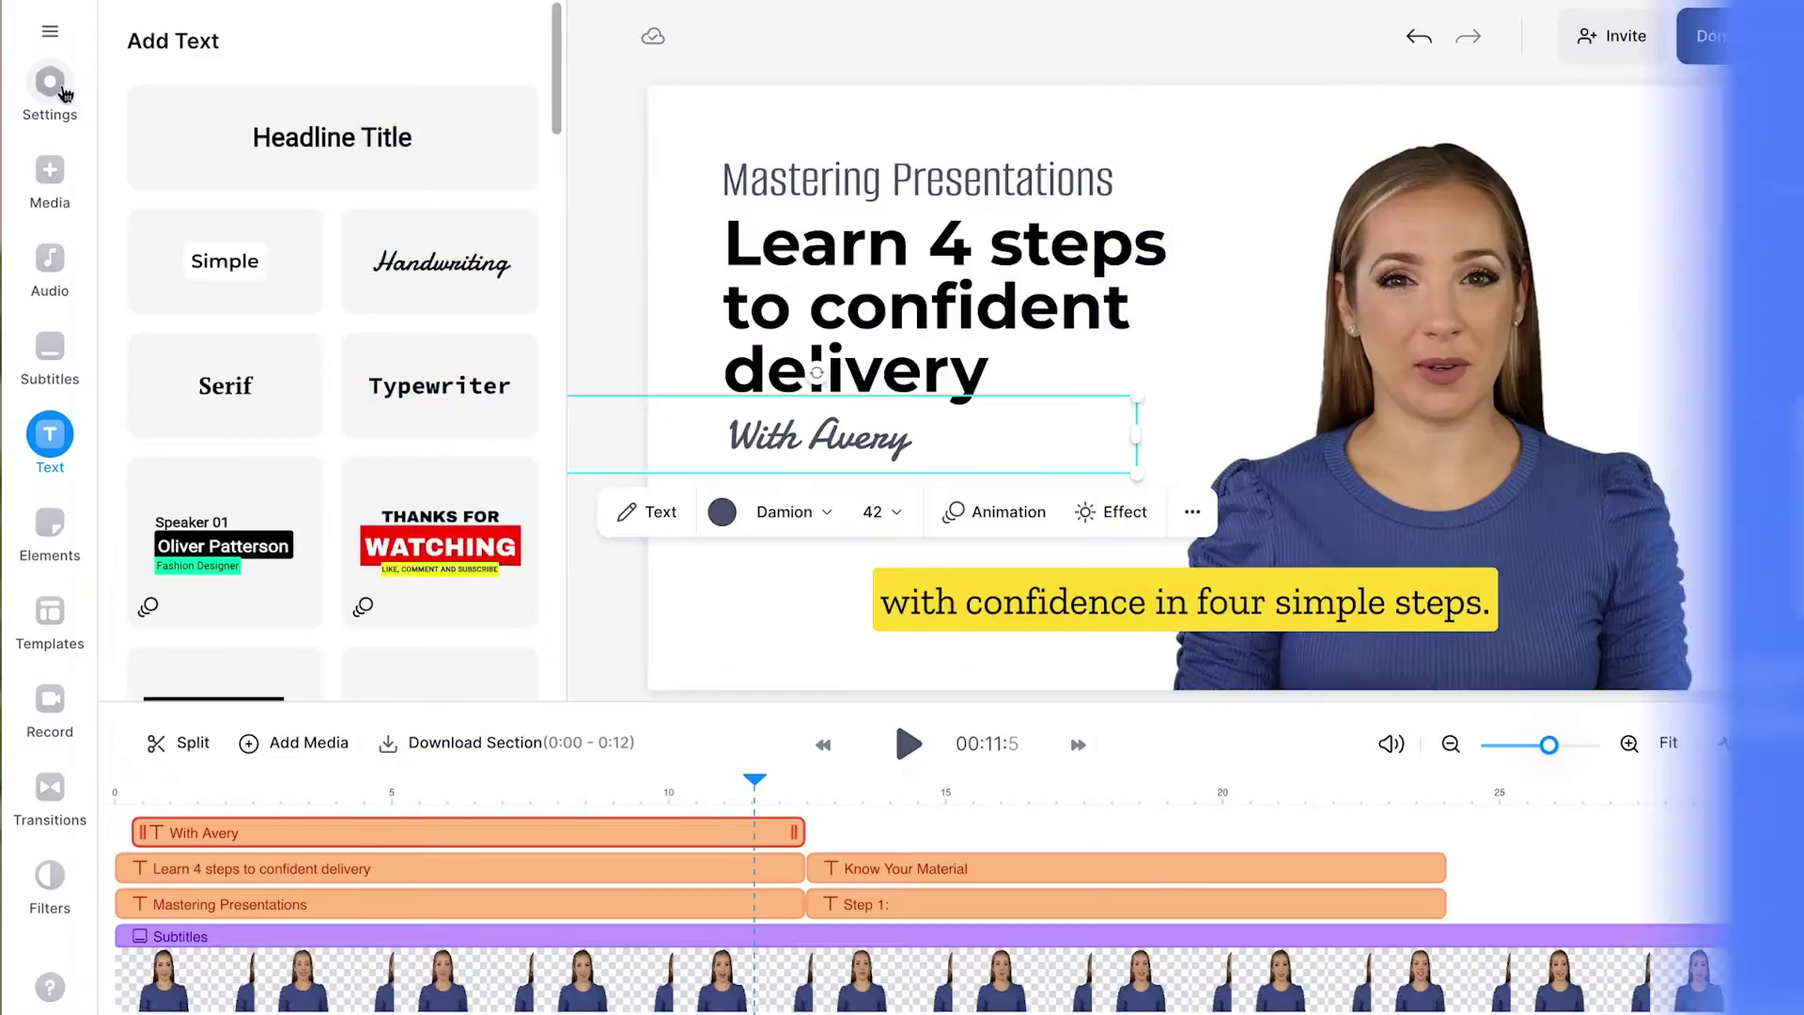
Try a pale background colour in the project settings
click(50, 82)
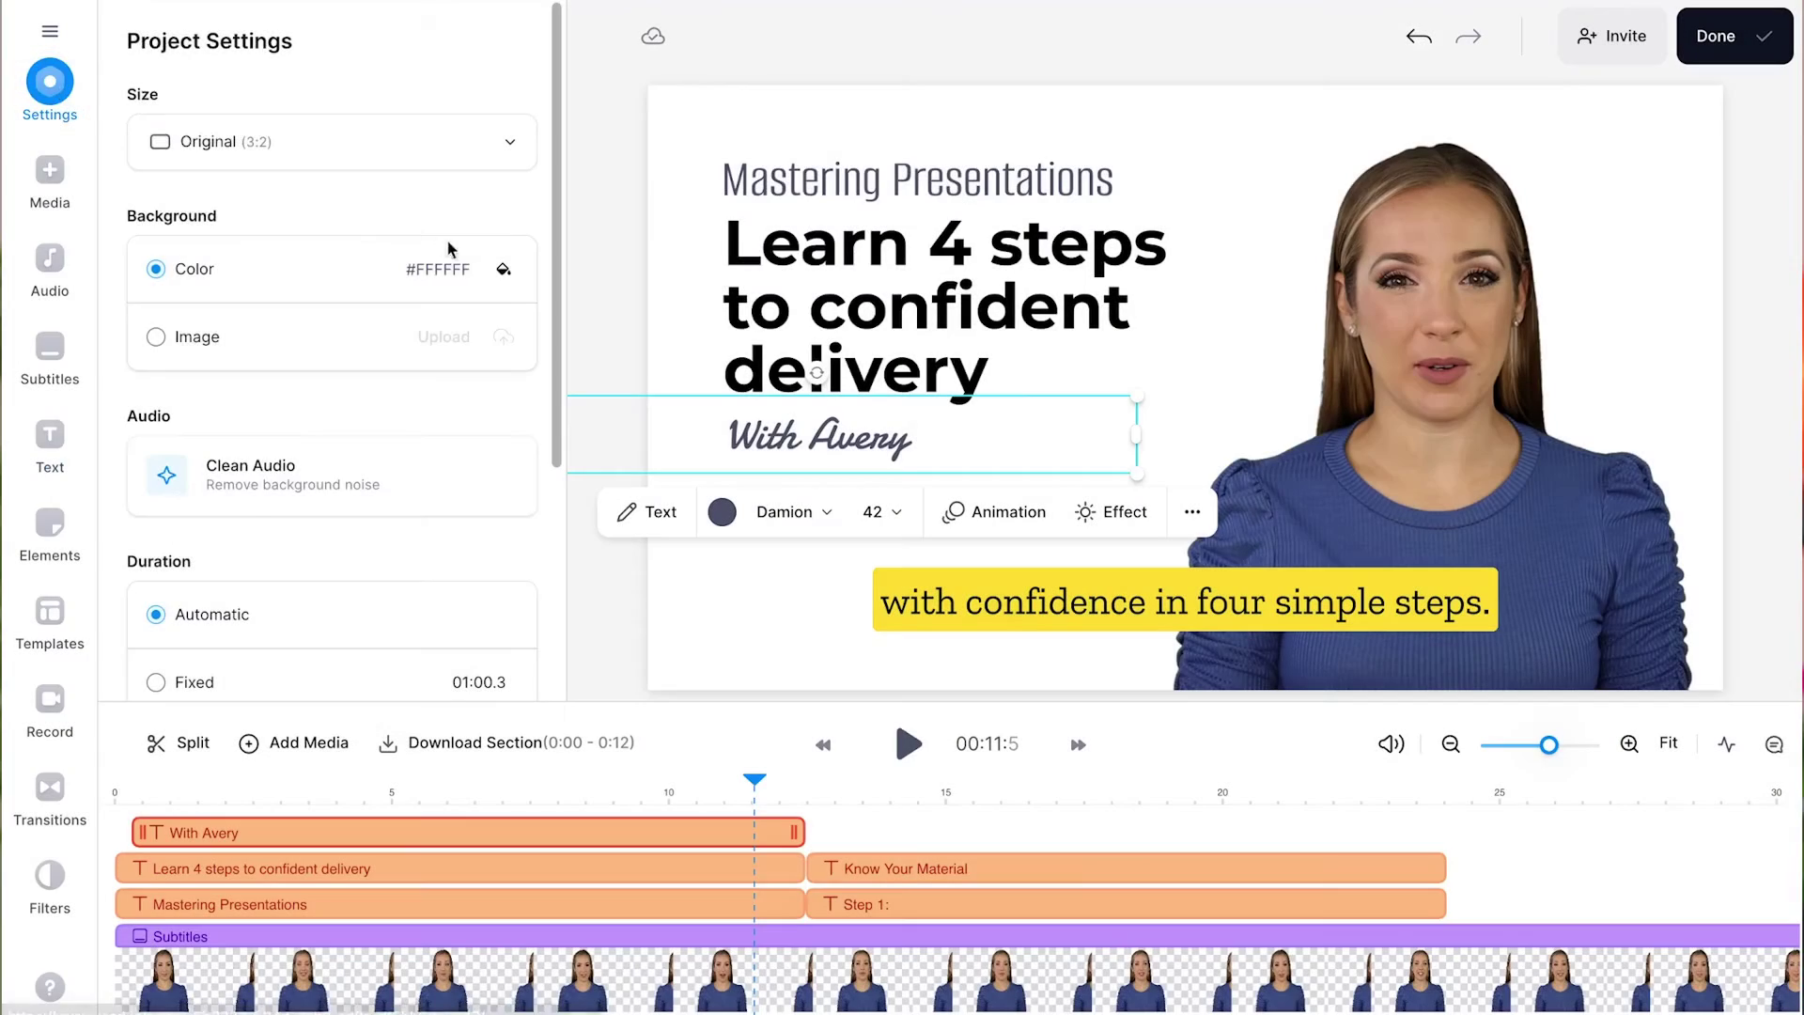
click(503, 268)
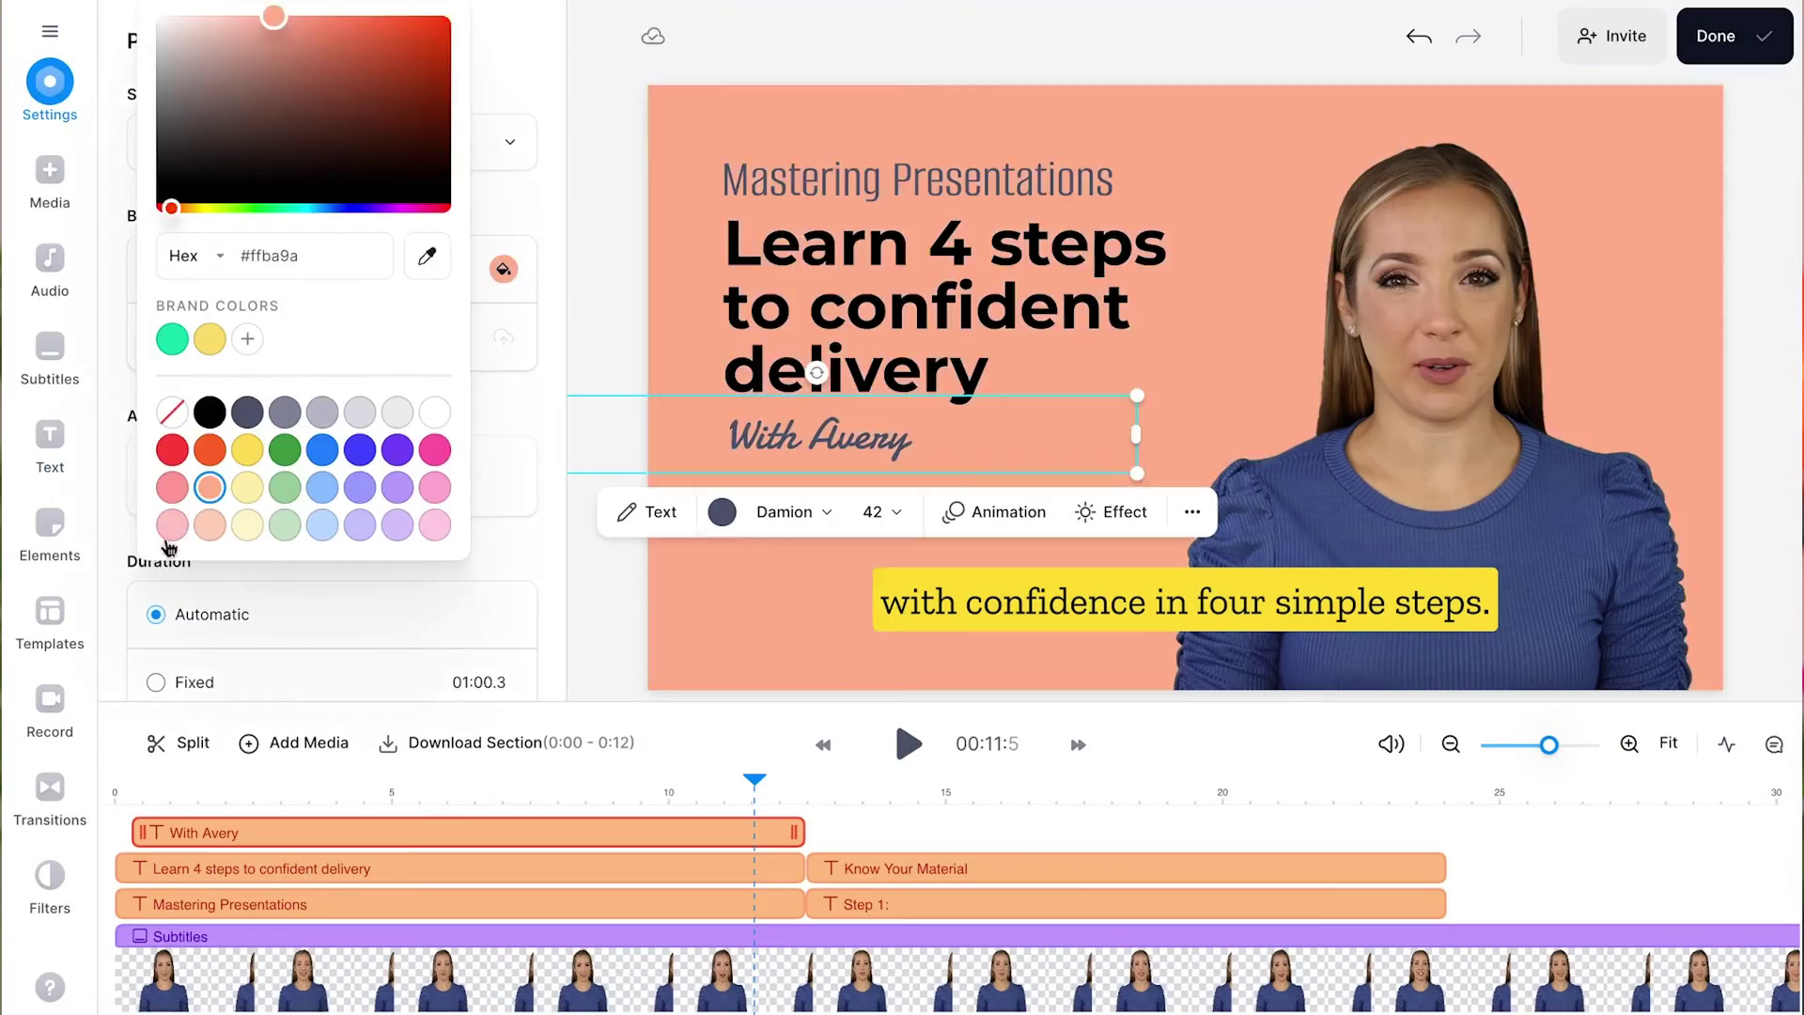
click(428, 528)
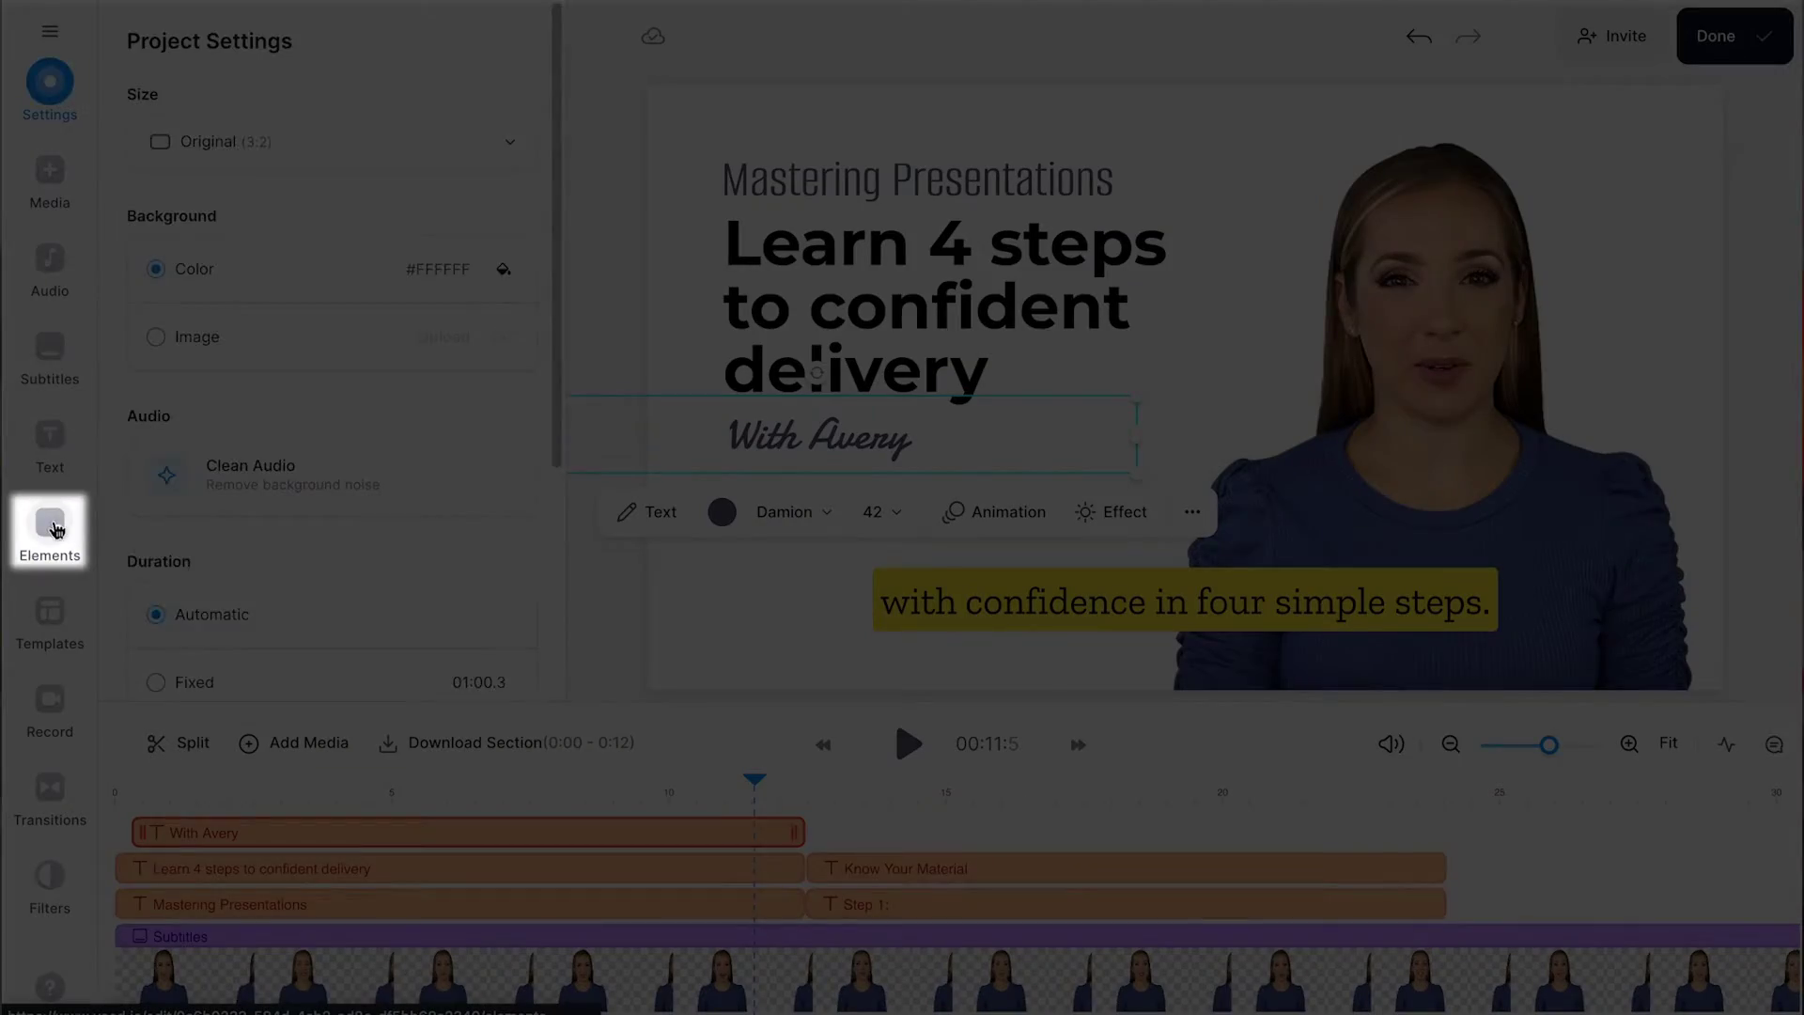
Add a square shape, send it behind the presenter, and fill it yellow
click(50, 523)
scroll(368, 482, down, 1)
scroll(368, 482, down, 5)
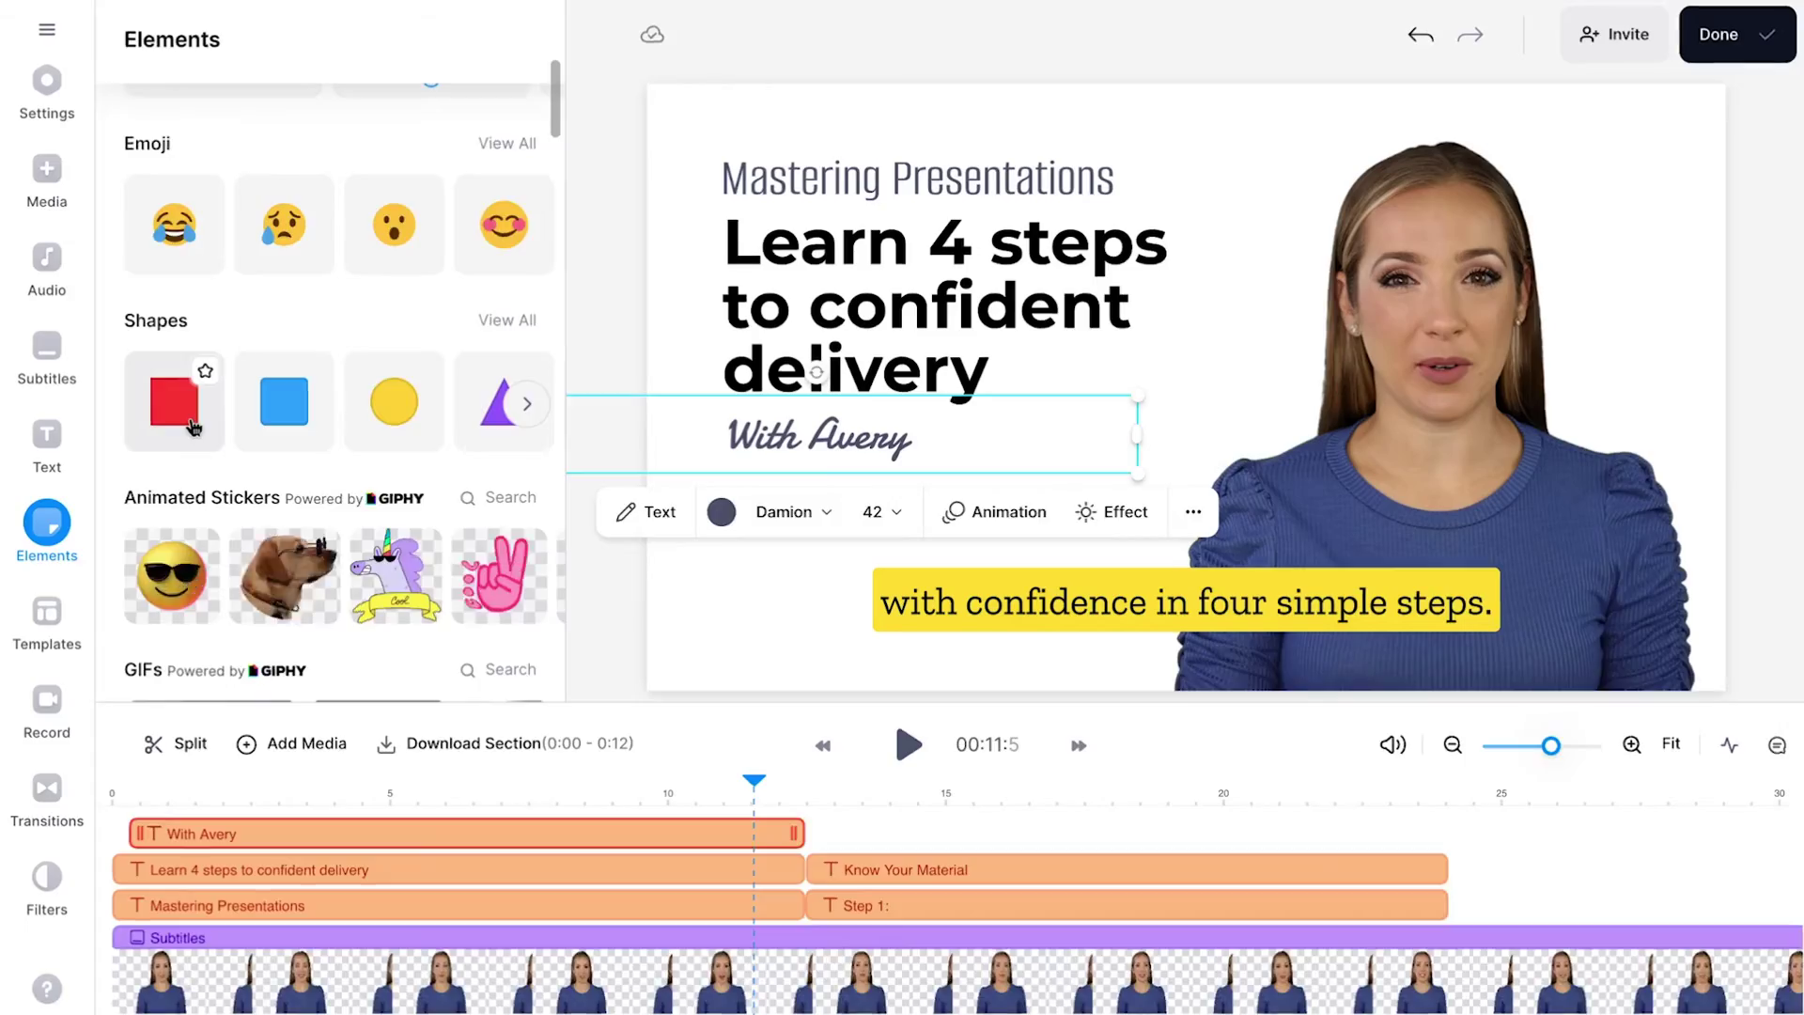
click(170, 403)
click(1486, 695)
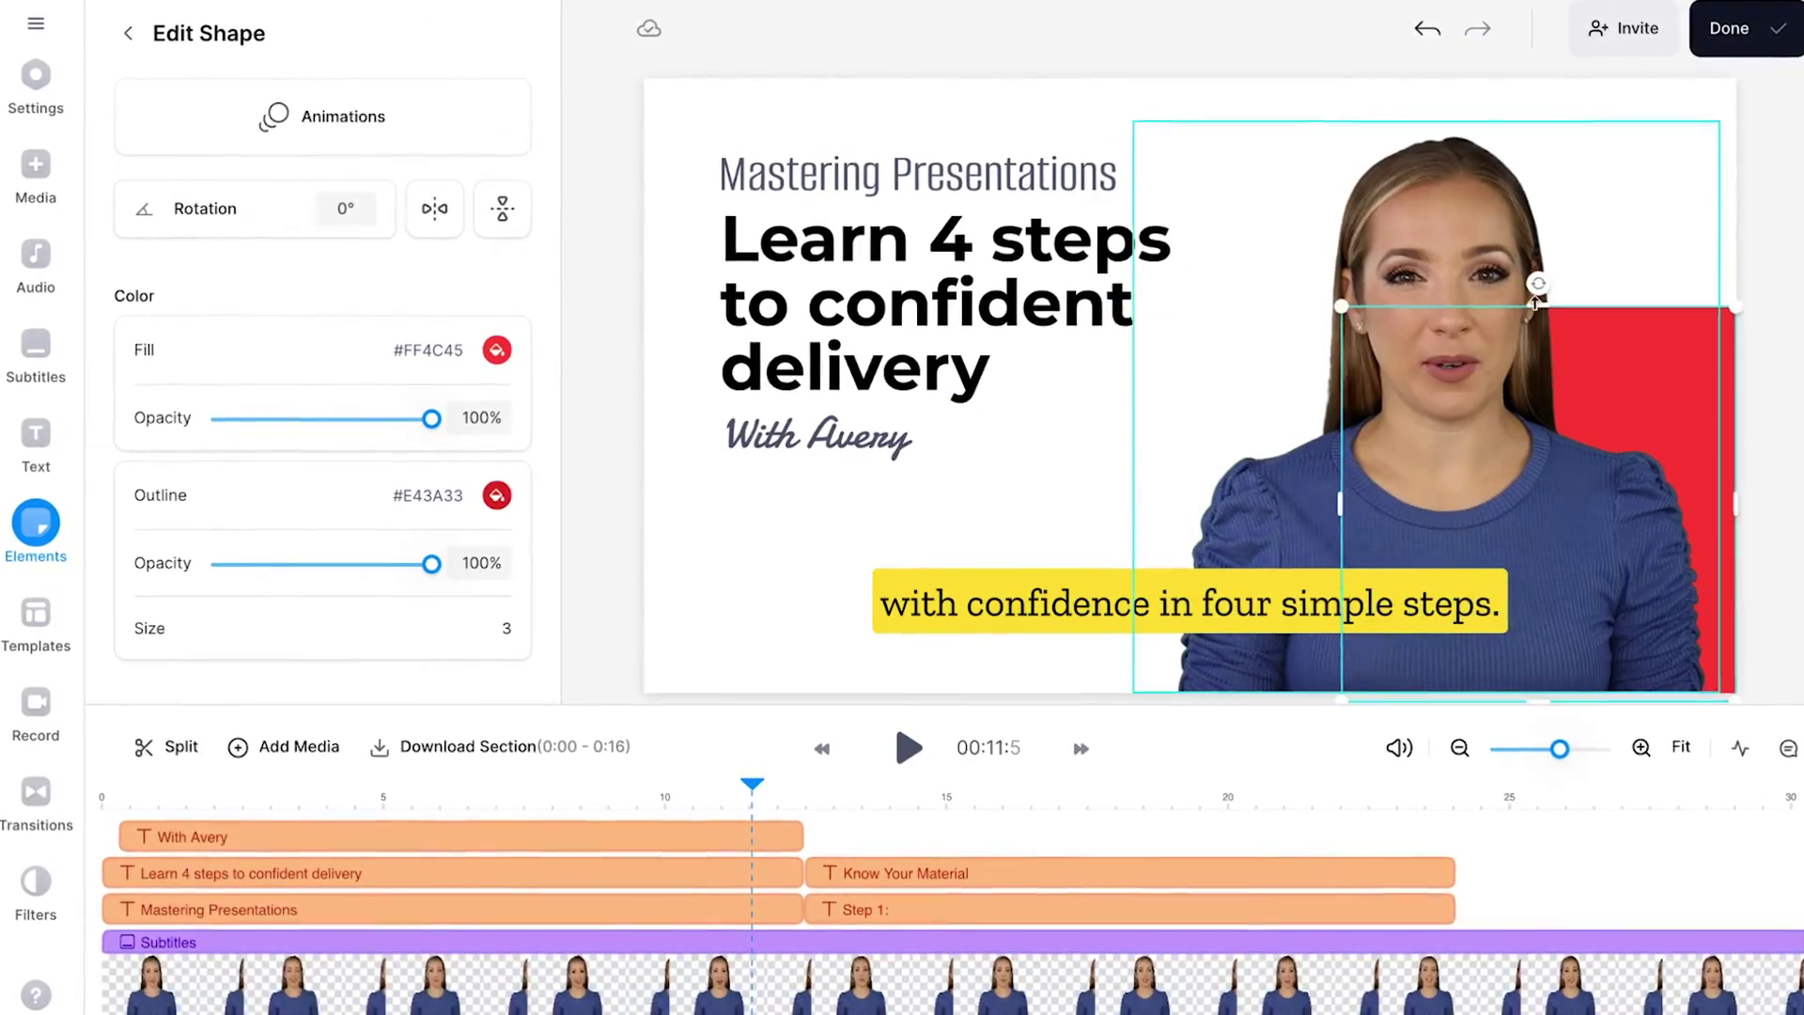
click(493, 349)
click(230, 524)
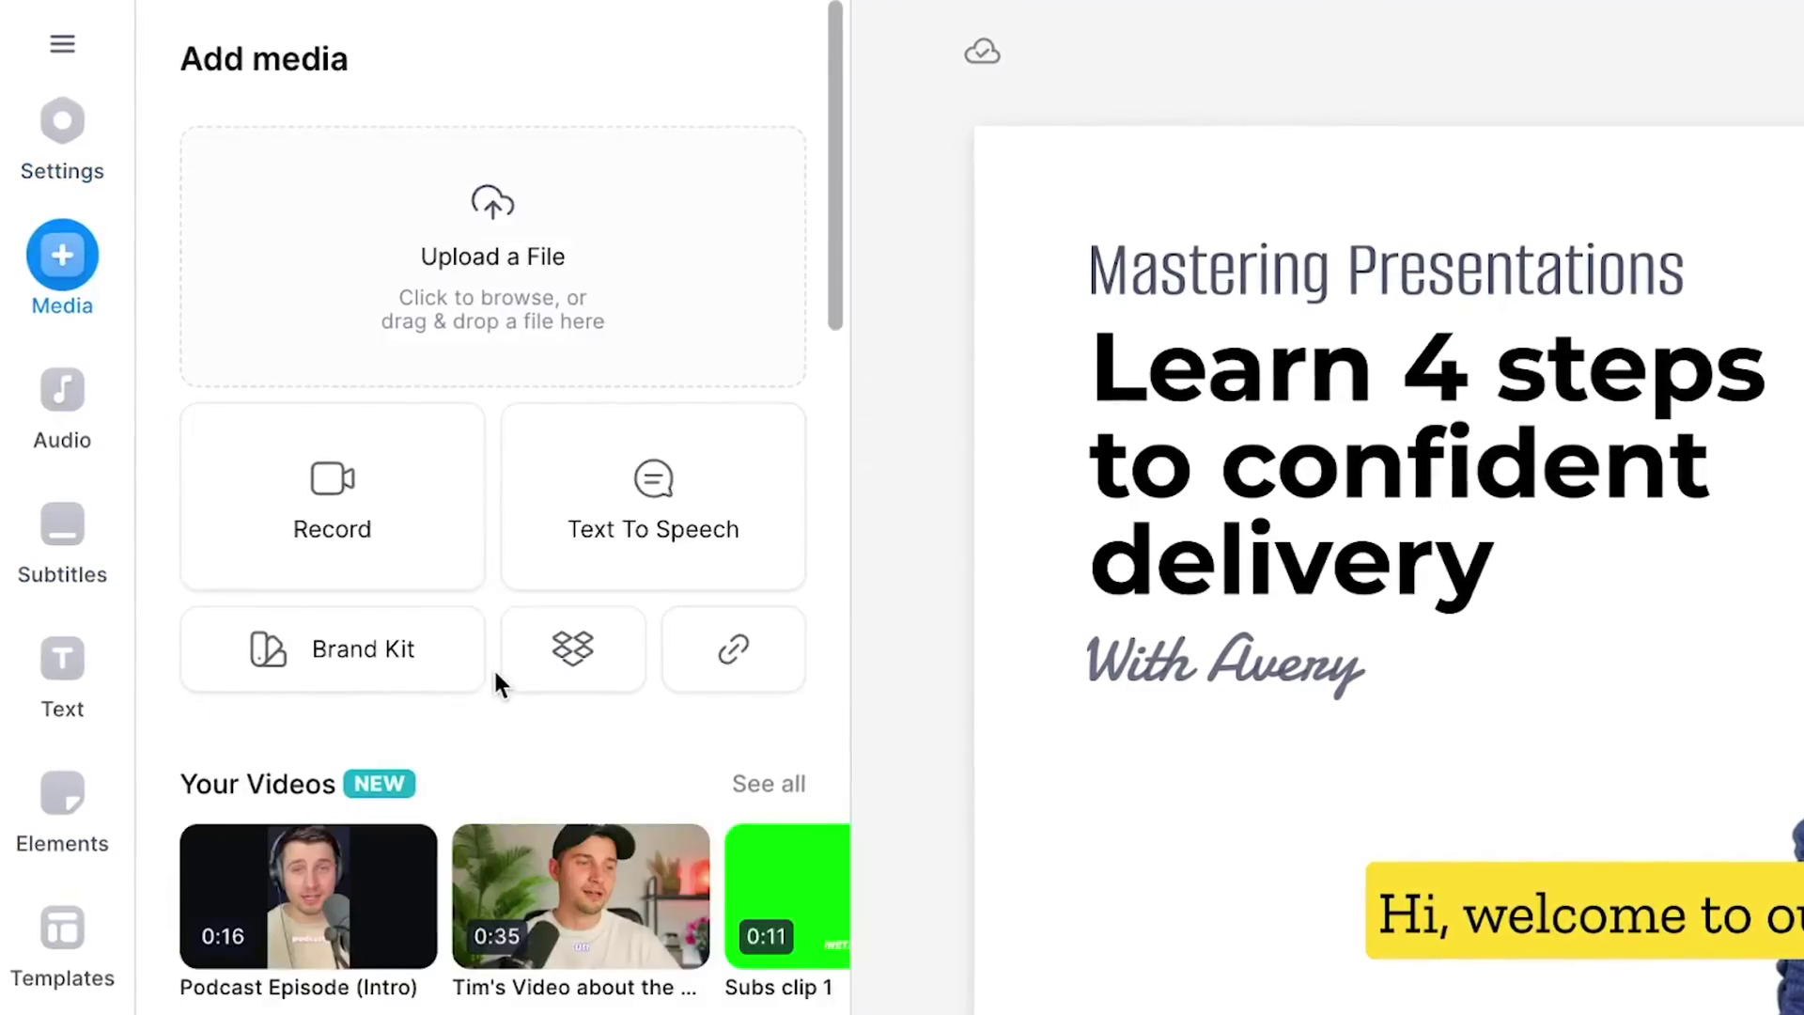
Search the stock video library for 'gradient' and browse the results
scroll(495, 683, down, 10)
click(751, 226)
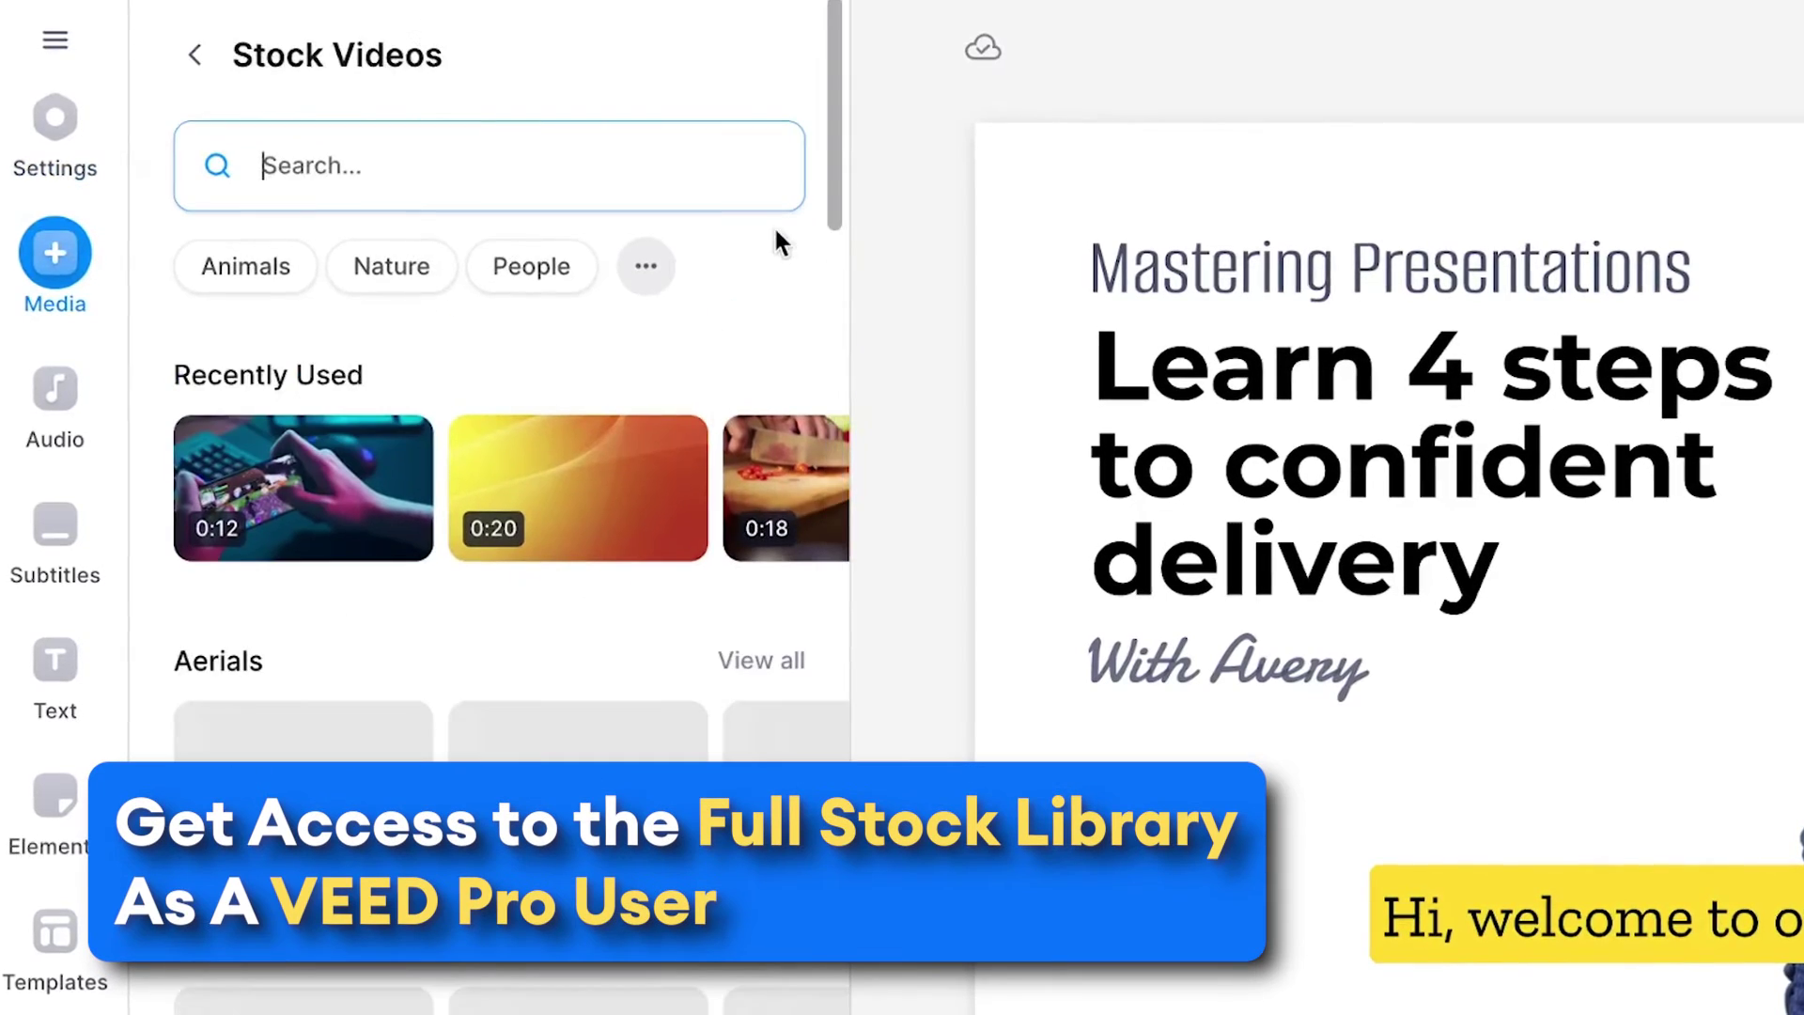
text(gradient)
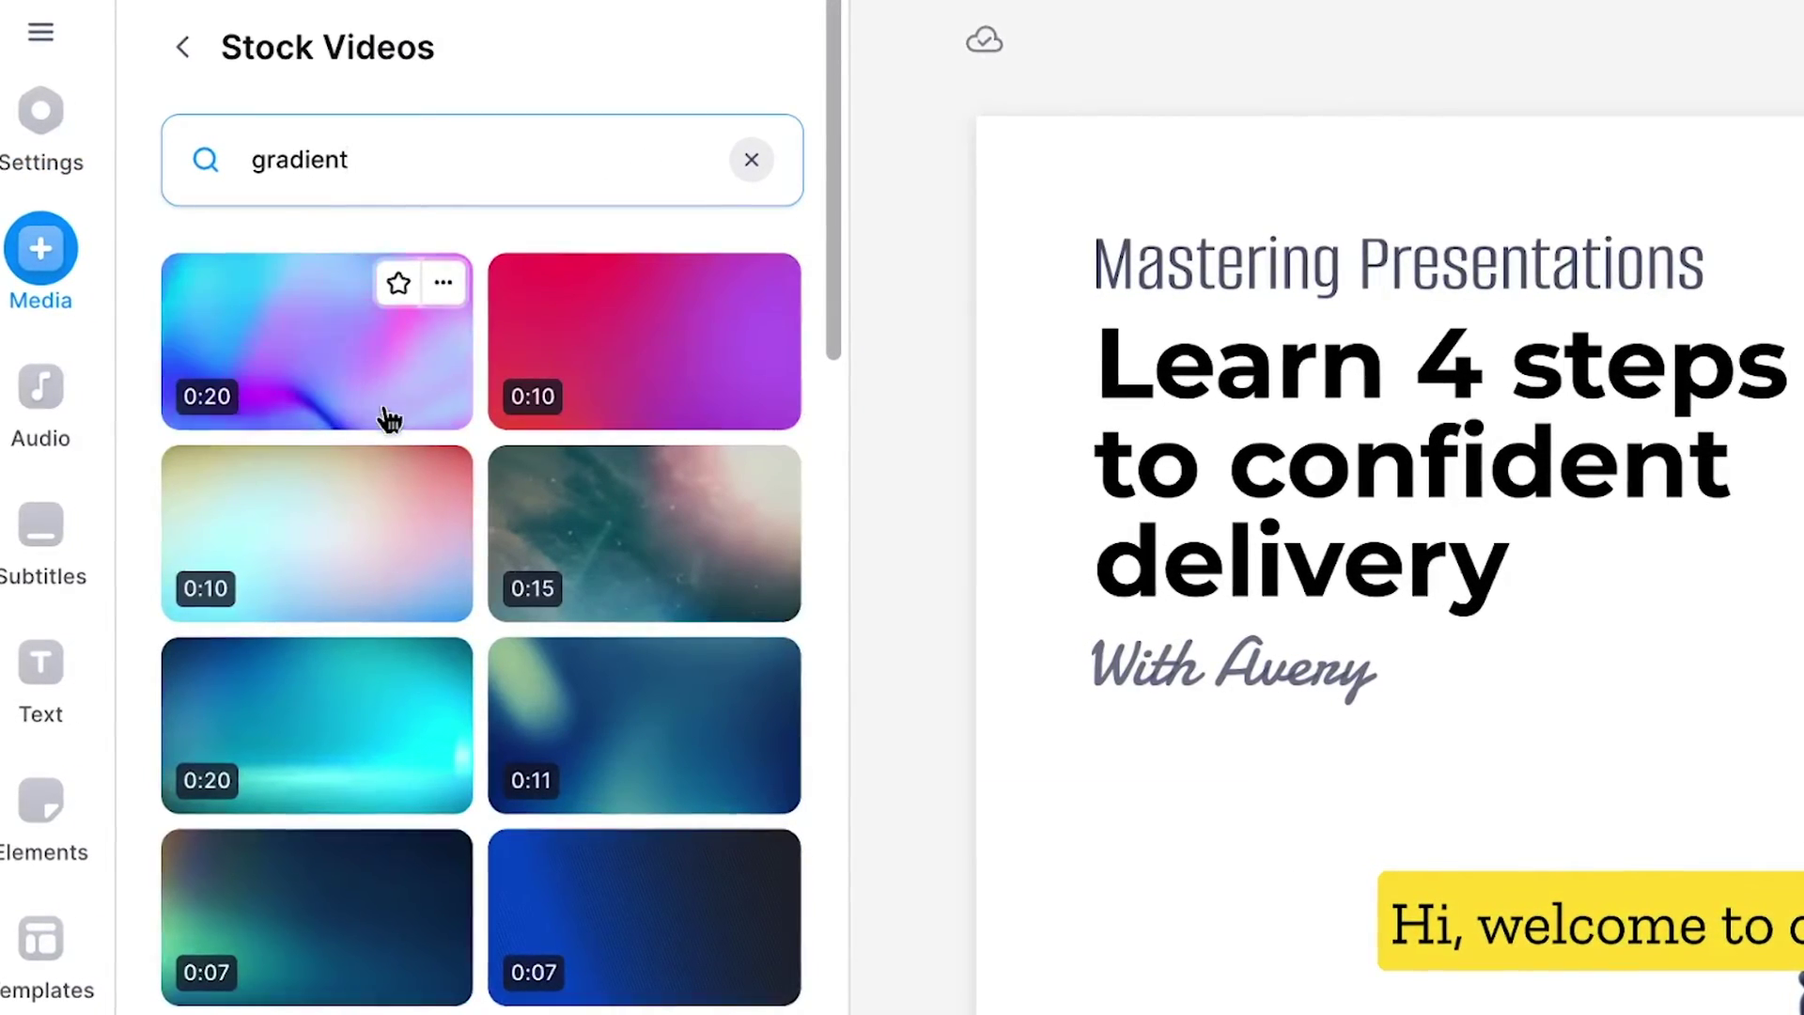
scroll(371, 554, down, 5)
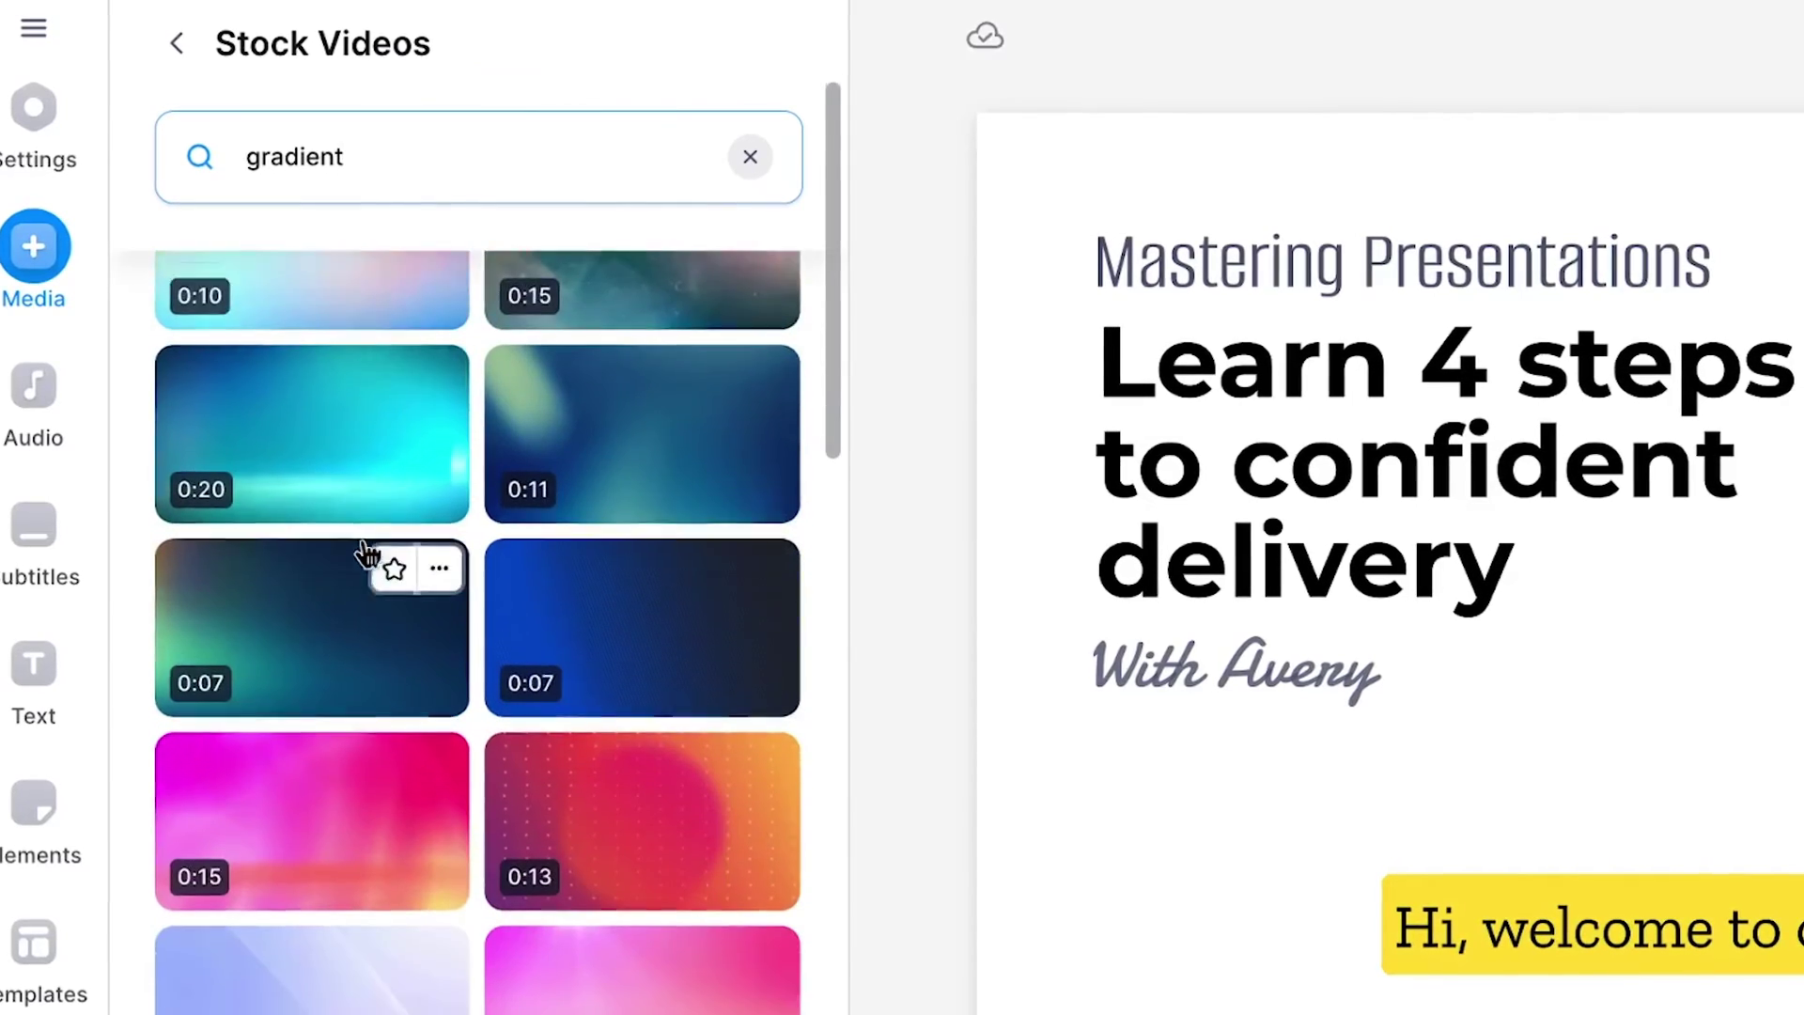
scroll(367, 554, down, 2)
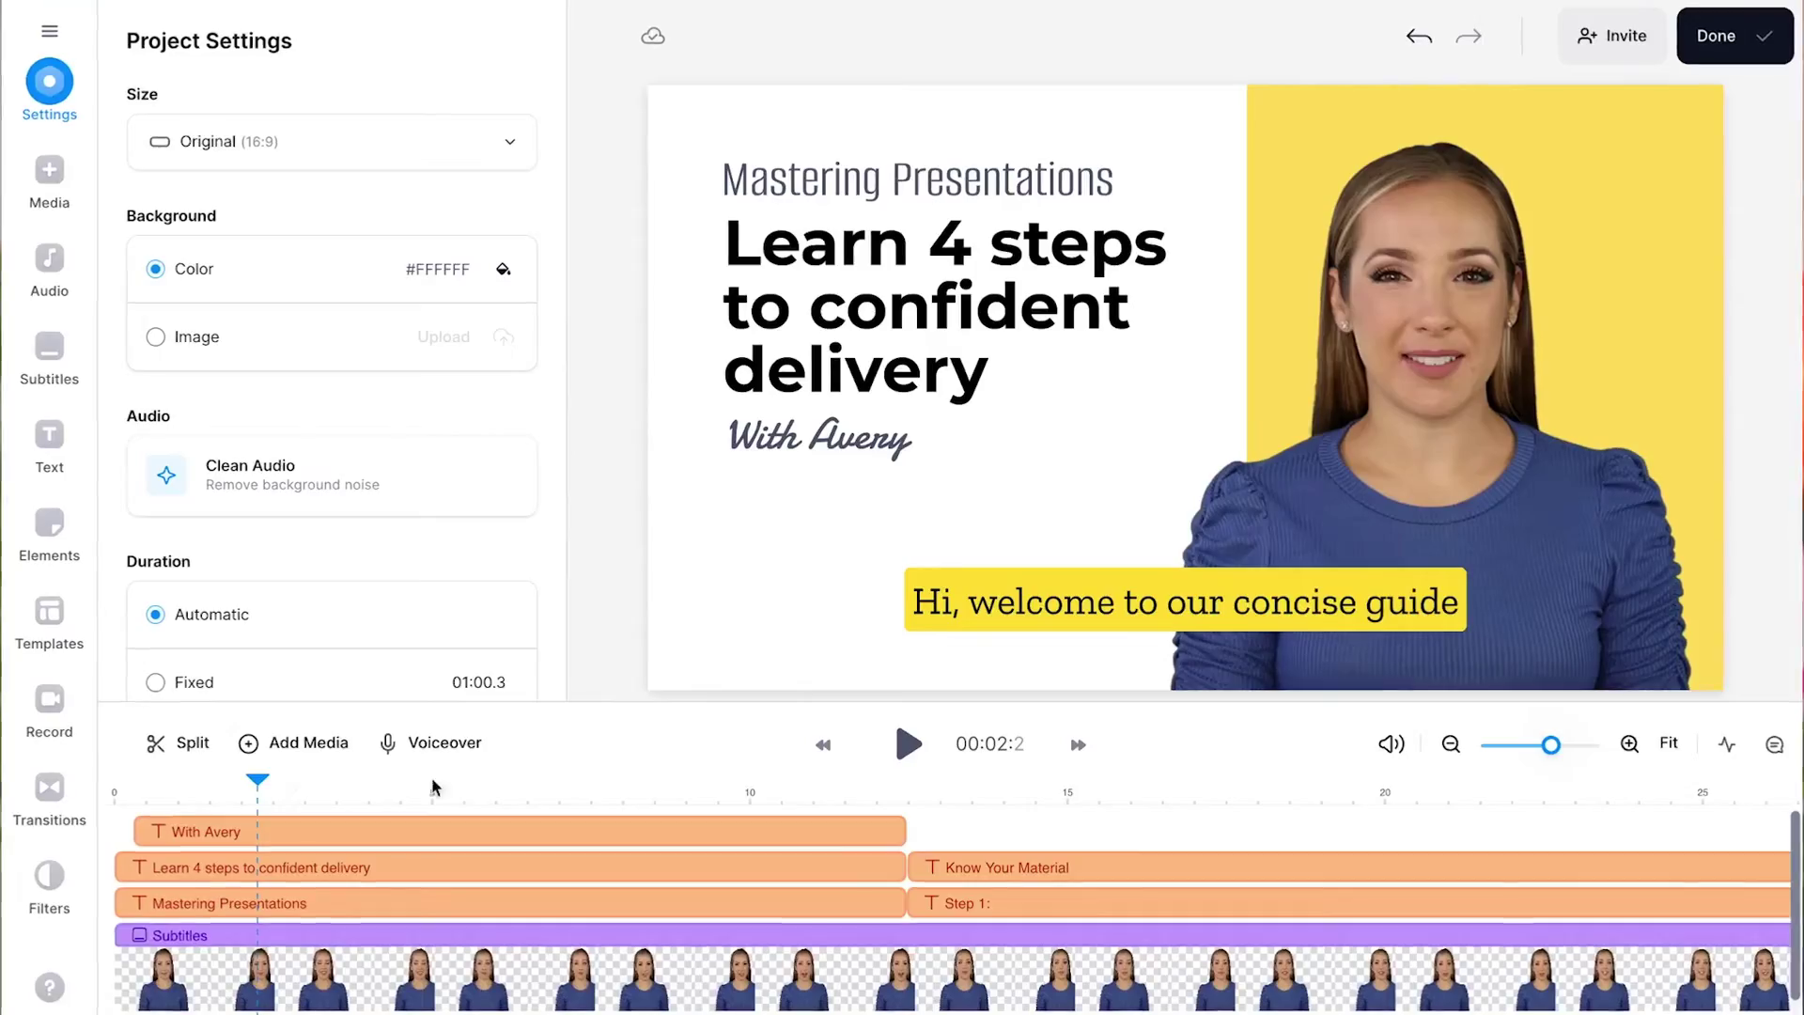
Upload VEED Logo.png, round its corners, and shrink it into the top-right corner
click(298, 743)
click(777, 350)
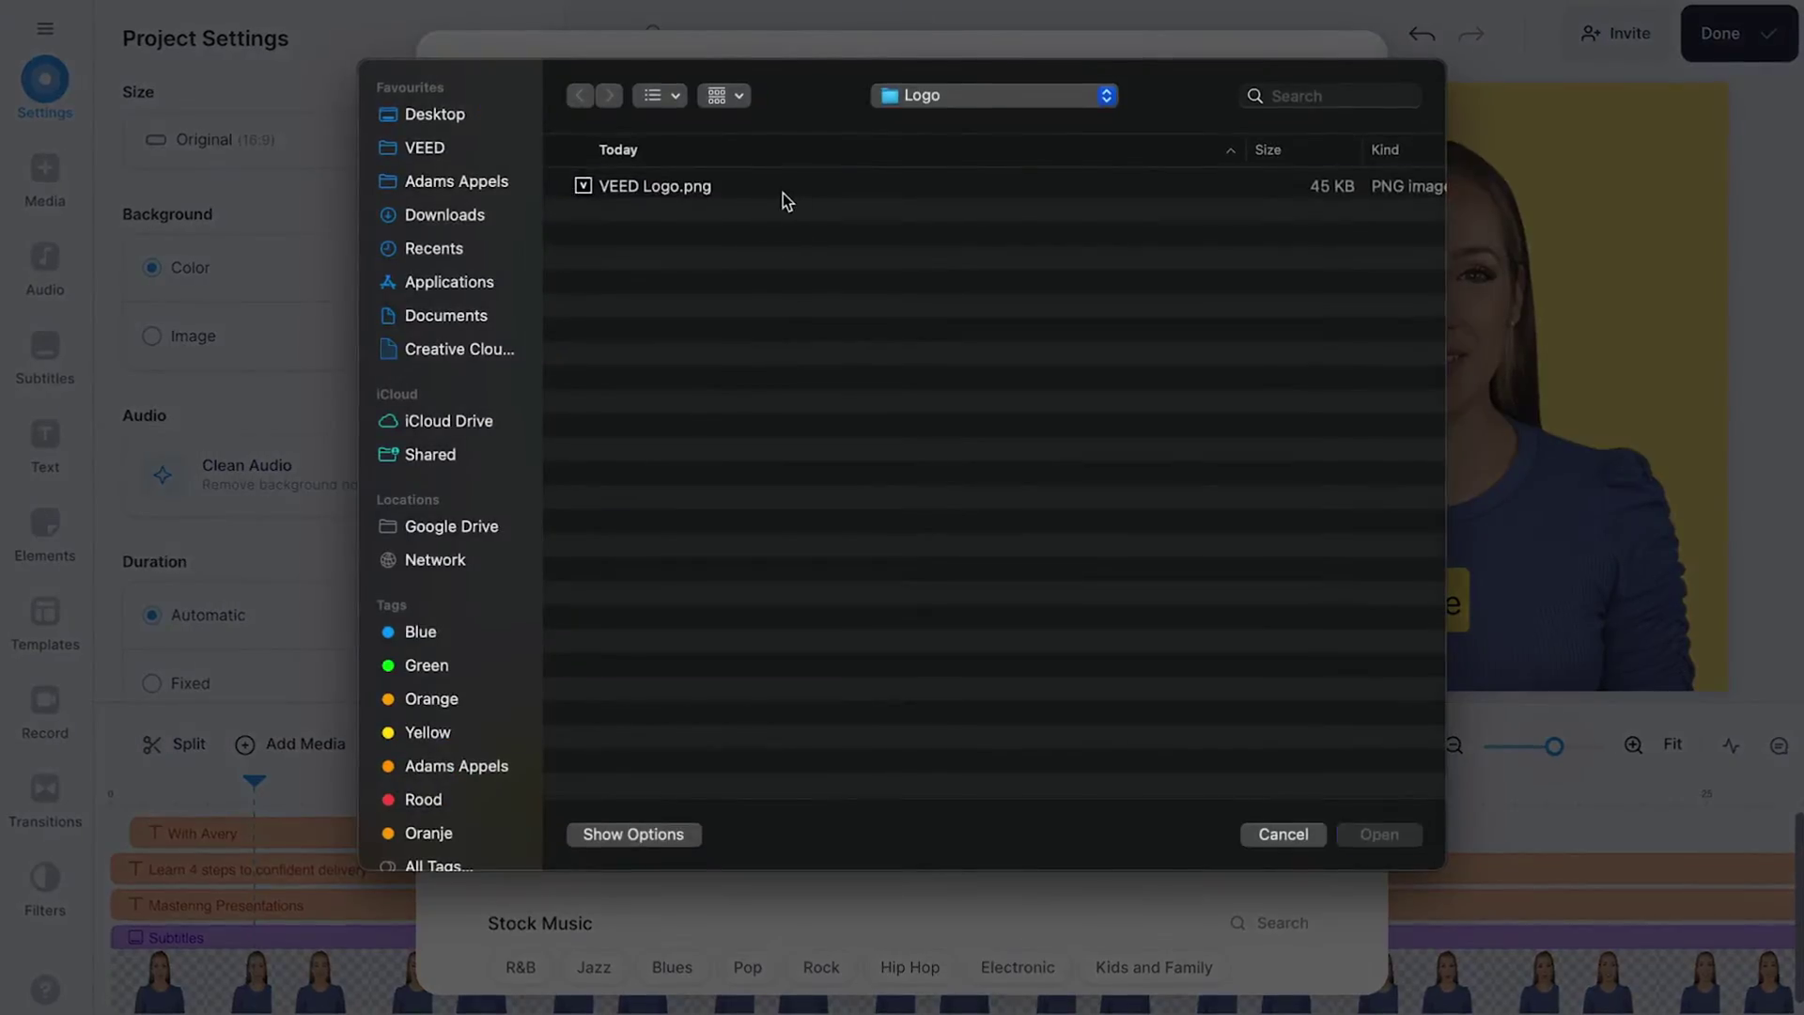
double_click(782, 193)
click(495, 245)
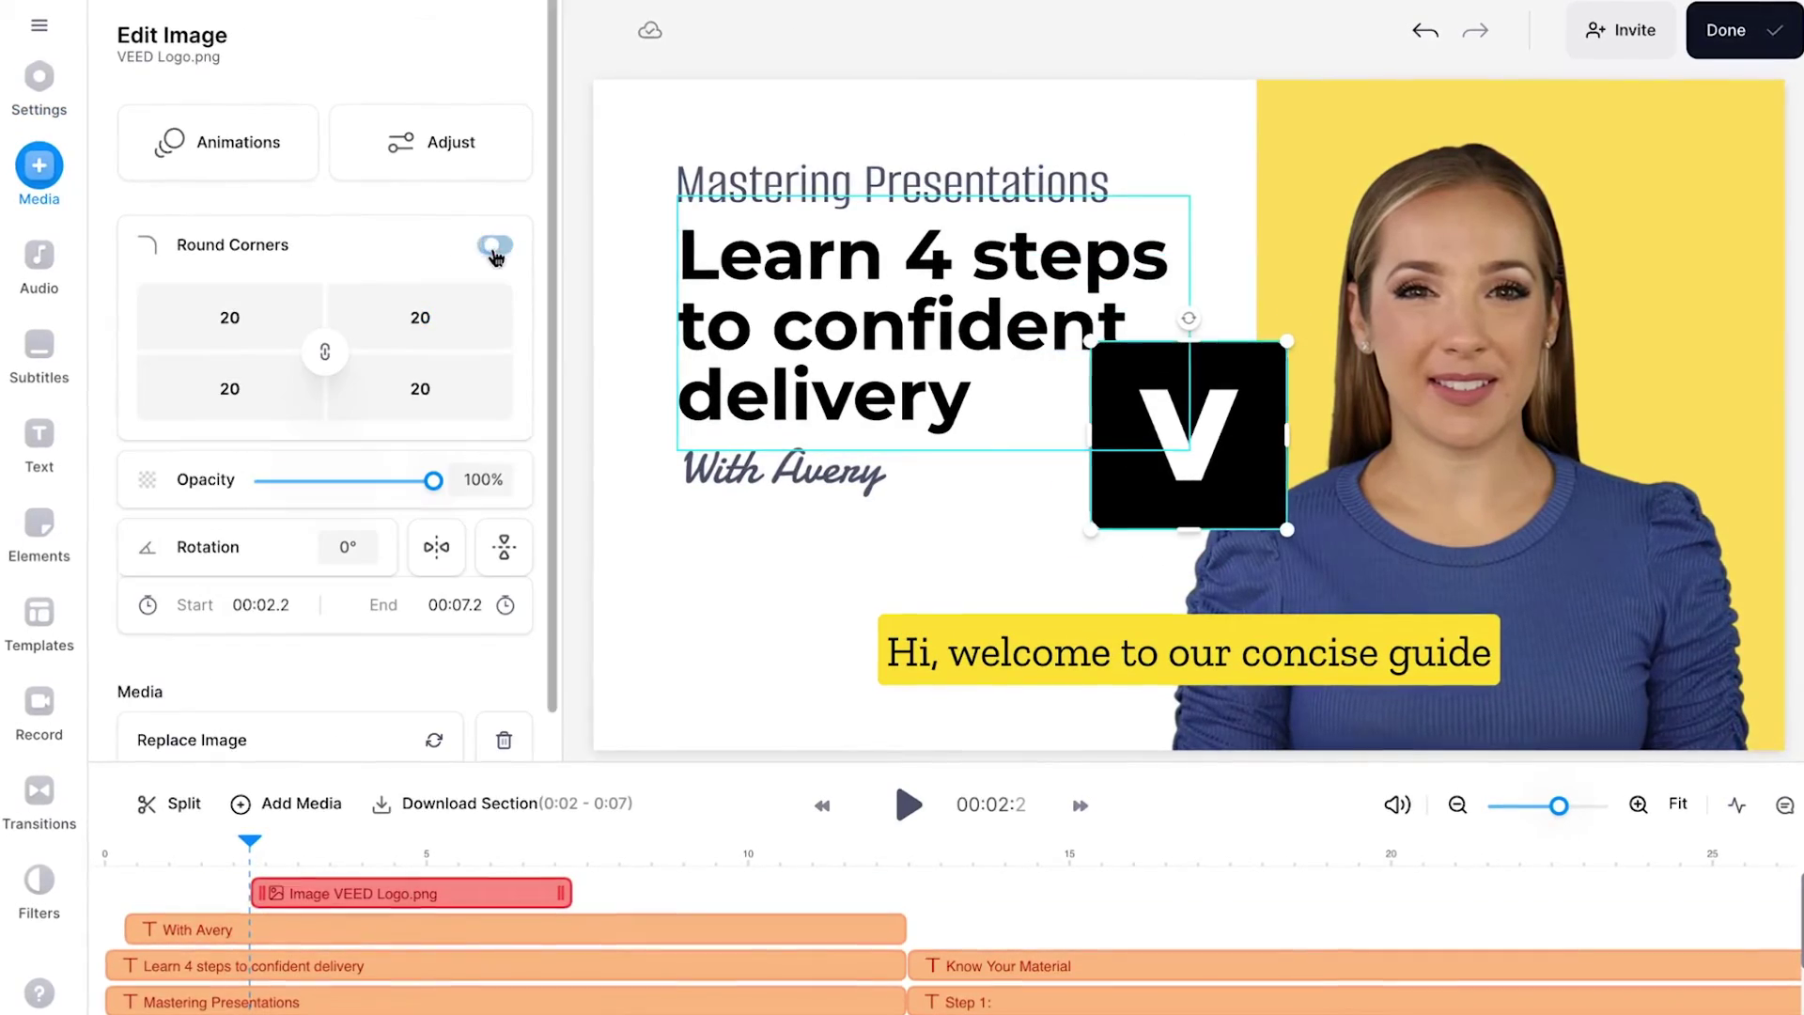
drag(1132, 497, 1635, 218)
drag(1556, 301, 1636, 214)
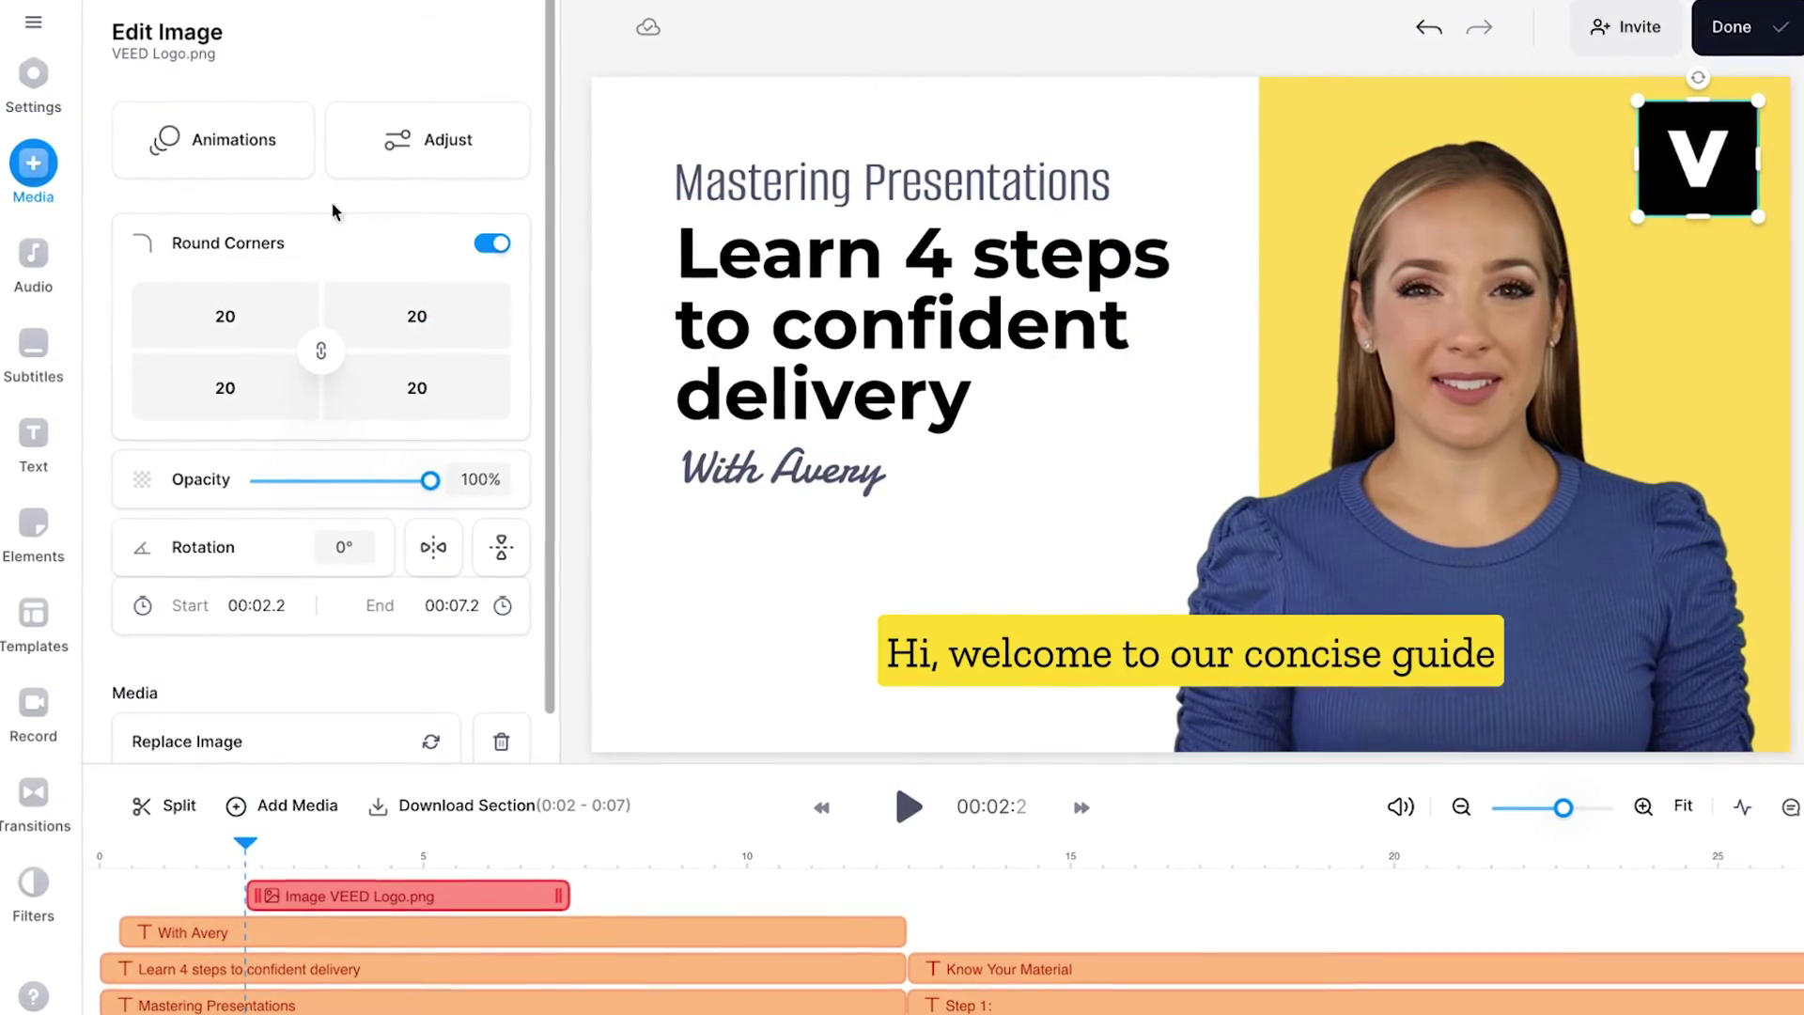
click(272, 150)
Add VEED Logo.png to the Brand Kit, then open Export Your Video for the 01:00.3 video
click(29, 169)
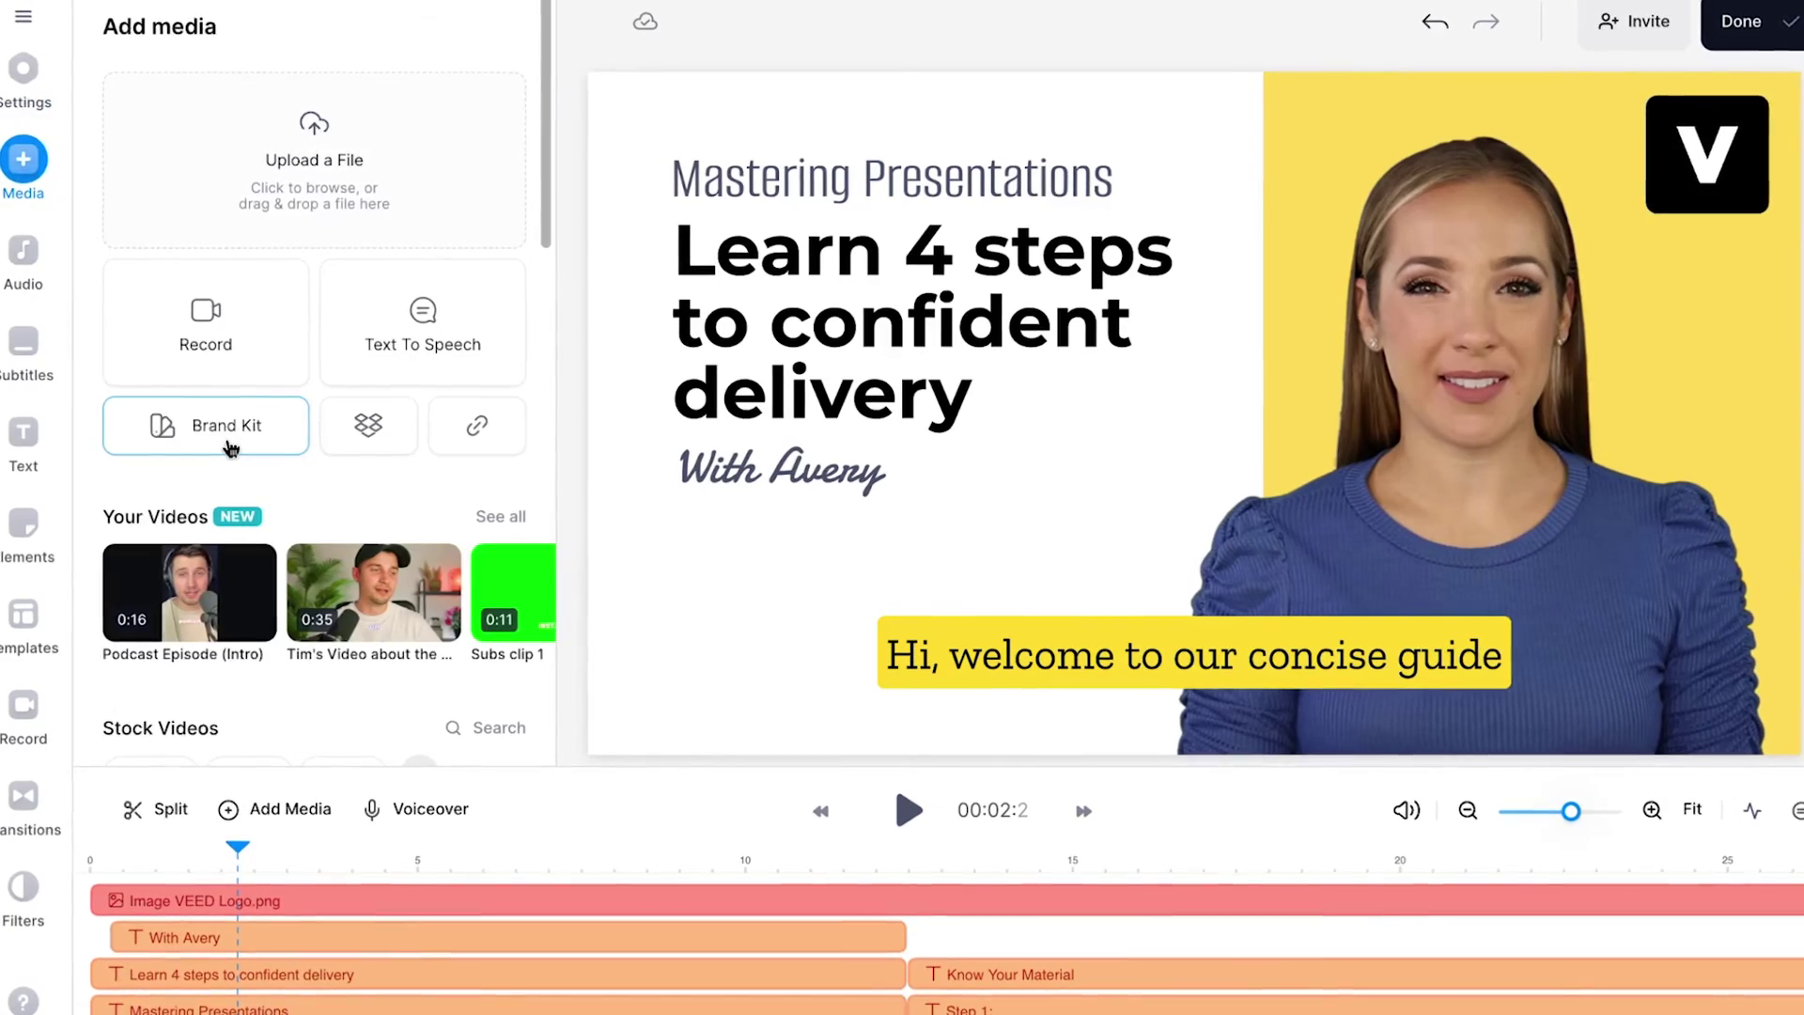
click(228, 427)
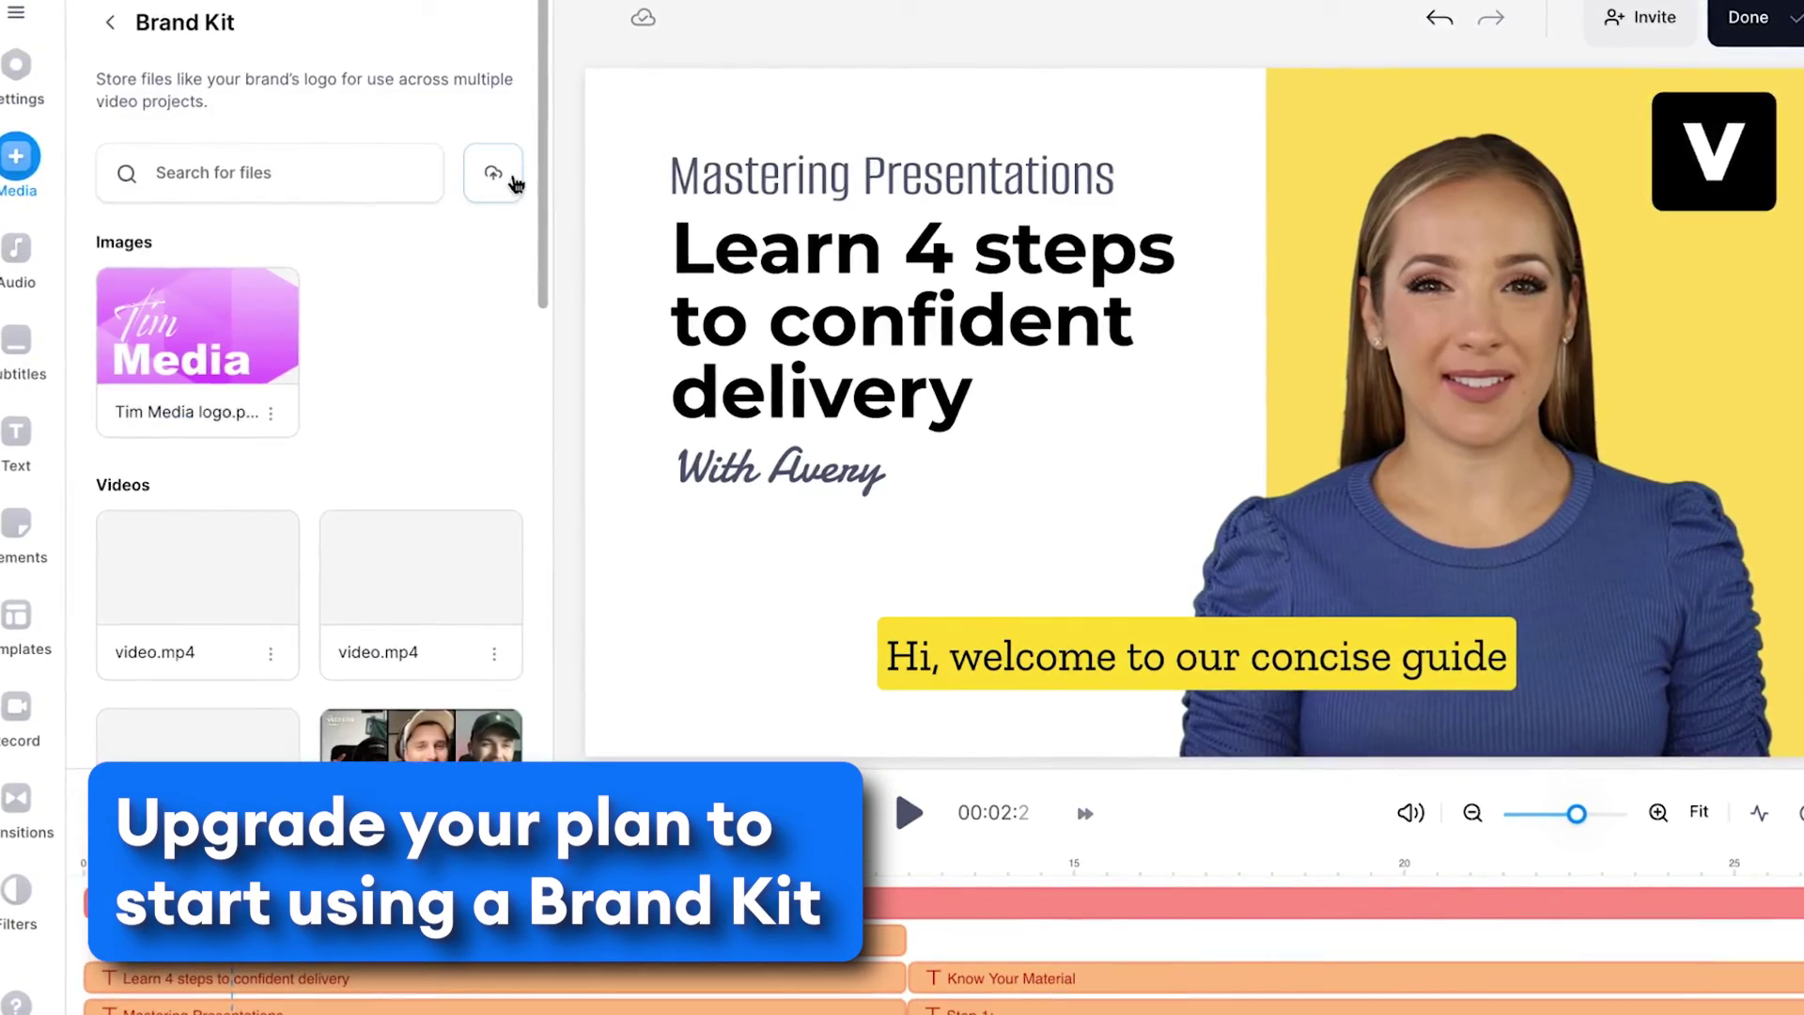
click(498, 176)
click(704, 414)
double_click(676, 187)
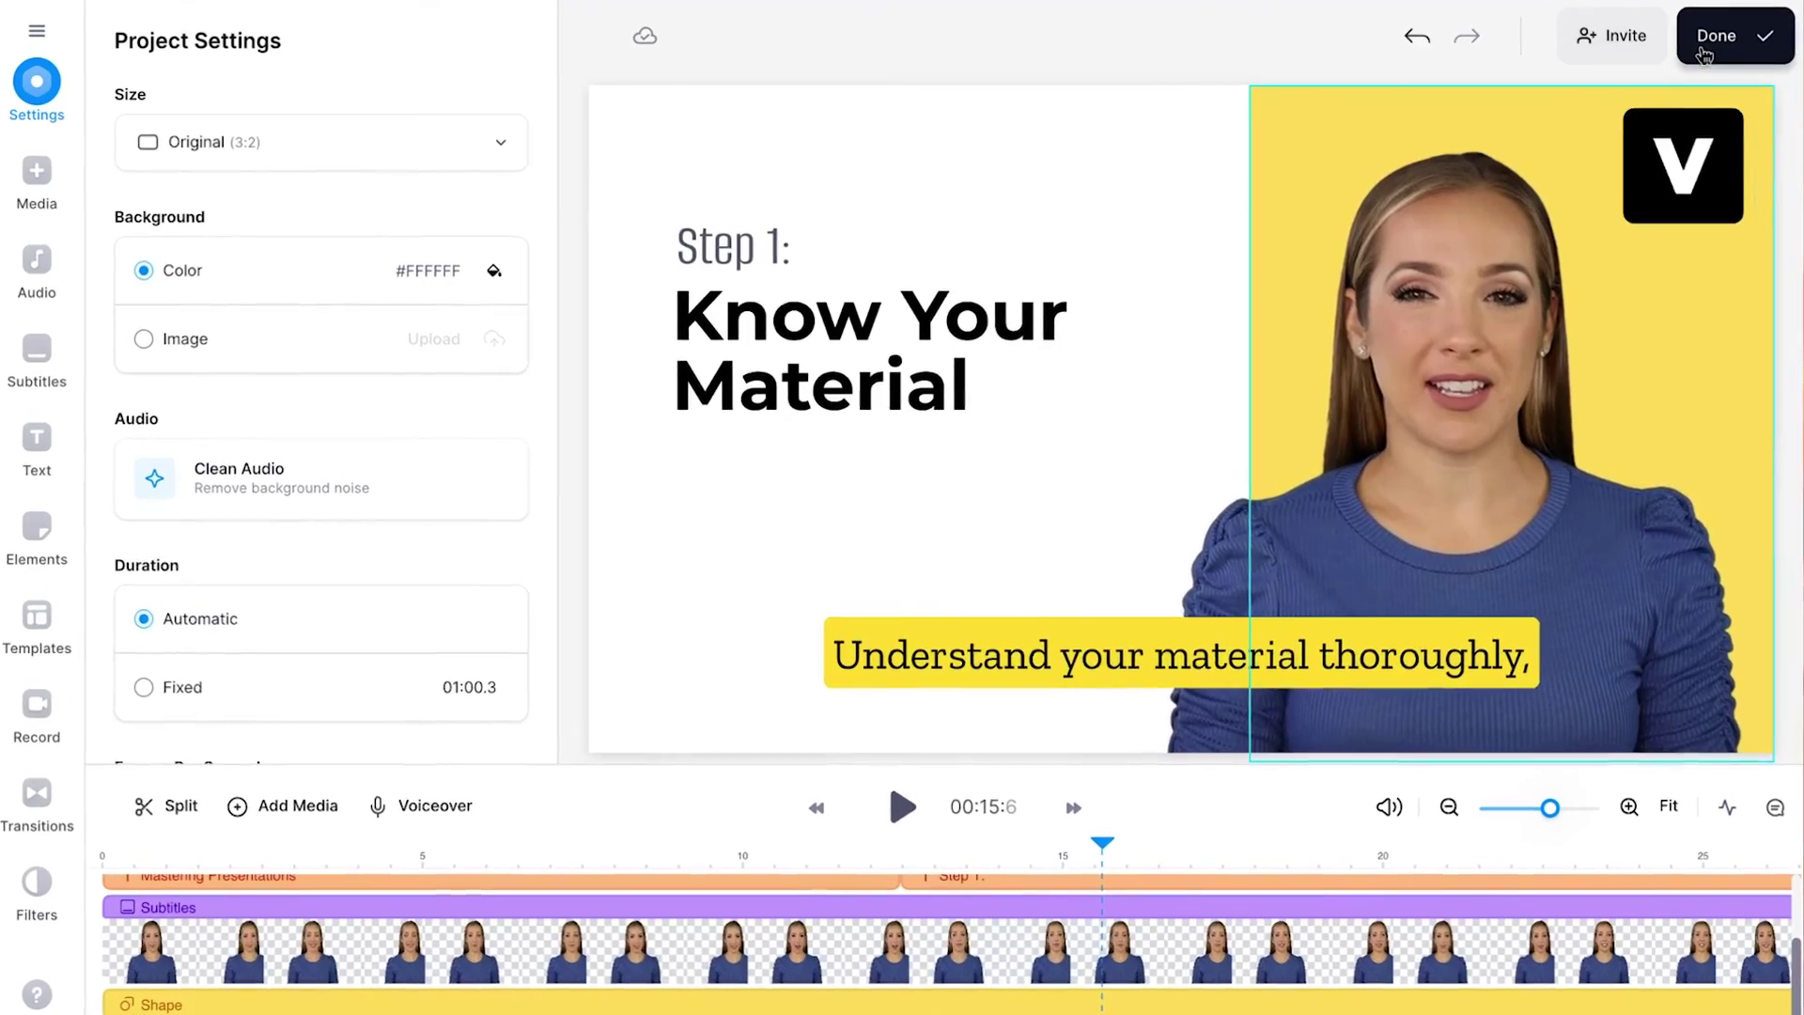
click(1705, 42)
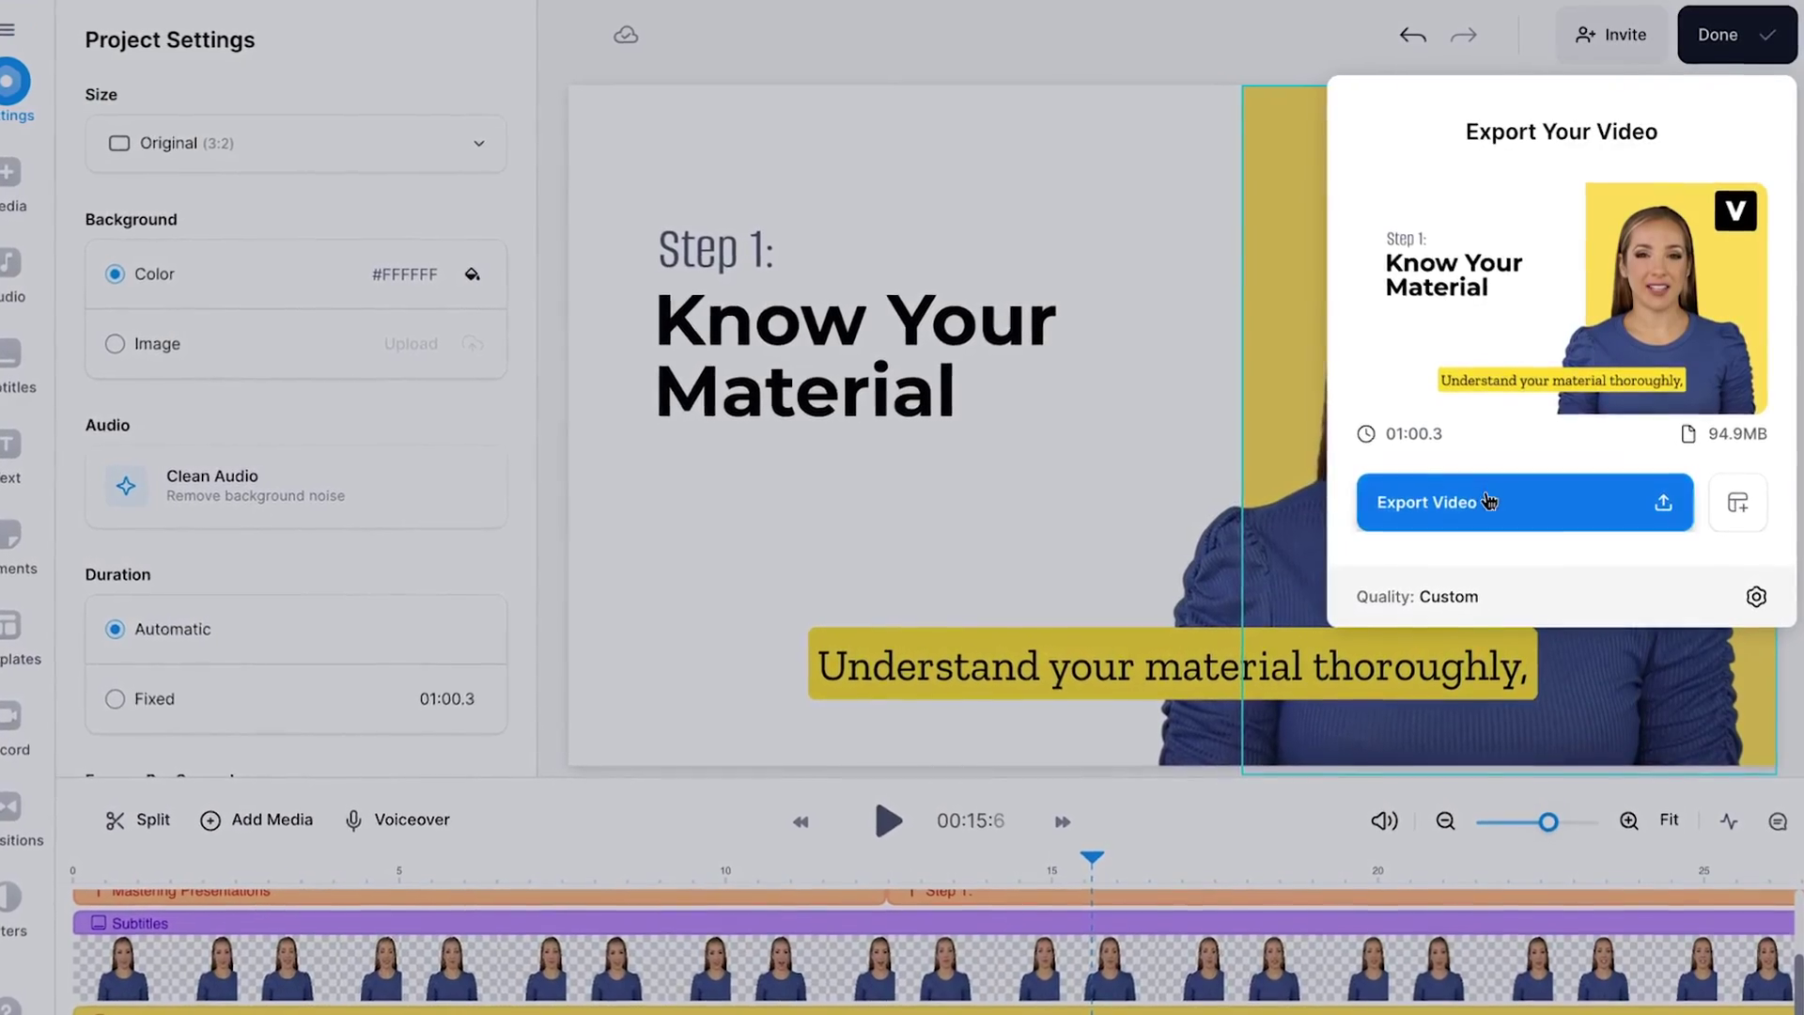